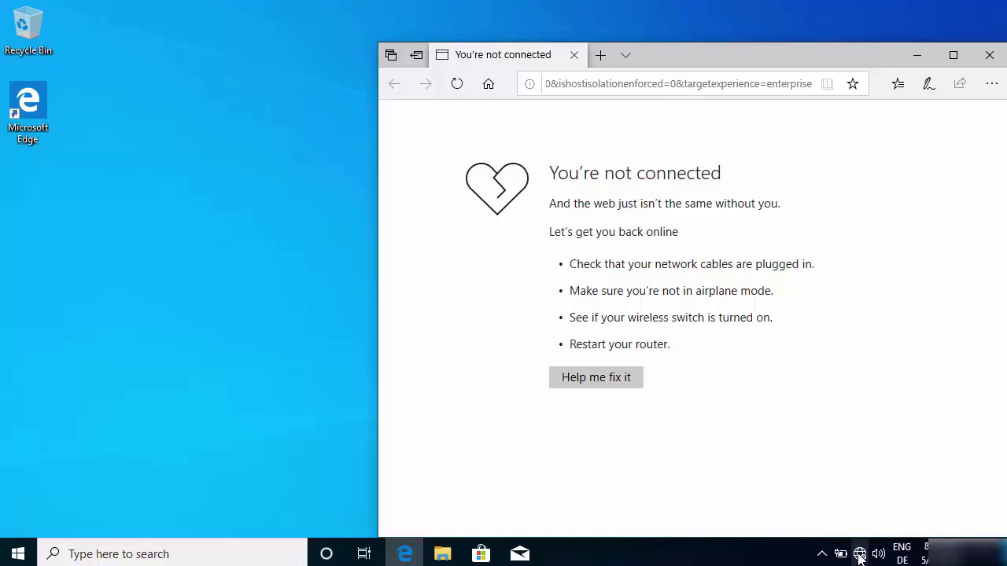
Step: Run Windows Network Diagnostics on the network connection, apply the disabled Ethernet adapter repair as an administrator, and close the troubleshooter
{"action": "right_click", "coordinate": [860, 555]}
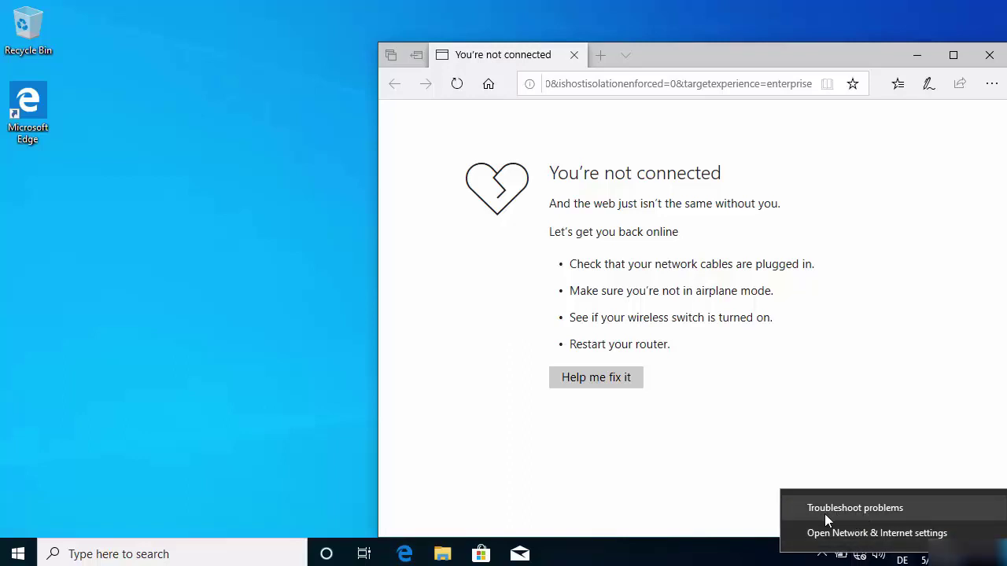
{"action": "left_click", "coordinate": [854, 512]}
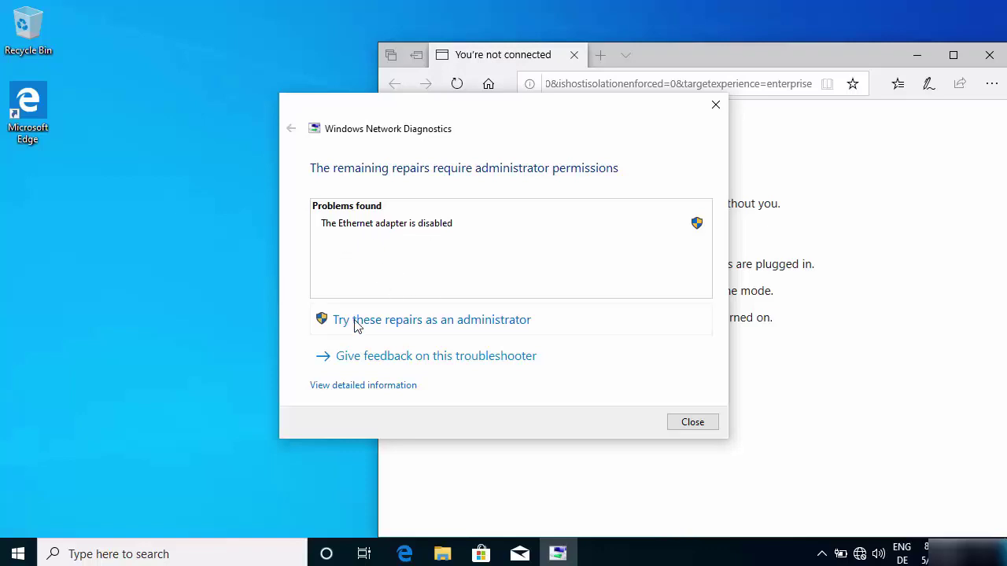
{"action": "left_click", "coordinate": [400, 320]}
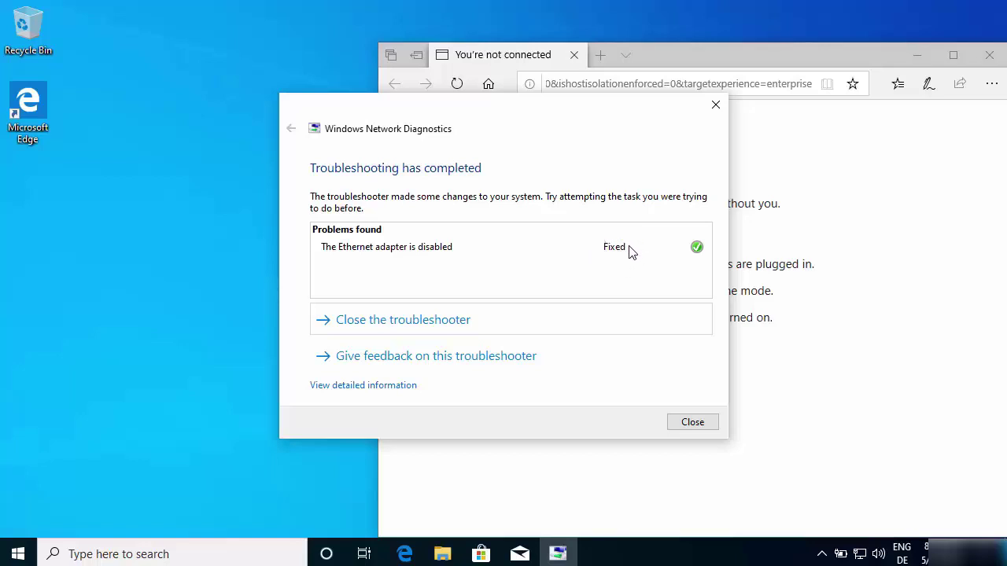
{"action": "left_click", "coordinate": [689, 424]}
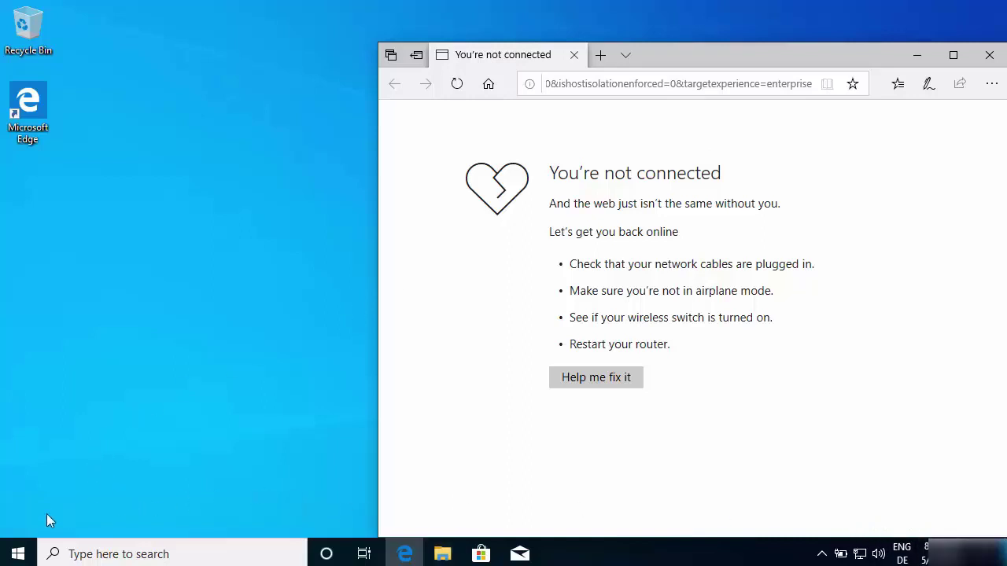
Step: Open the Troubleshoot page under Update & Security in Windows Settings
{"action": "left_click", "coordinate": [18, 553]}
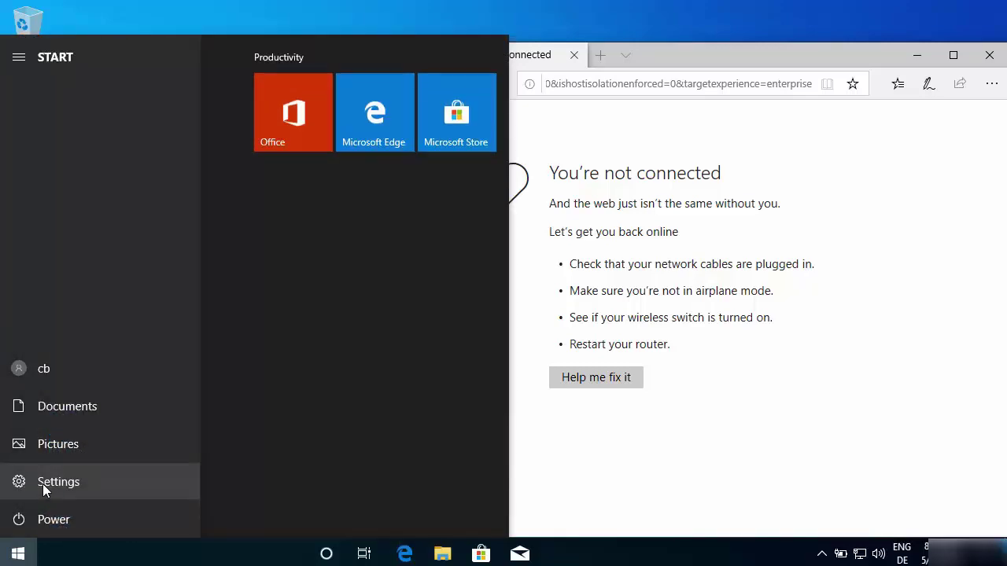
{"action": "left_click", "coordinate": [42, 484]}
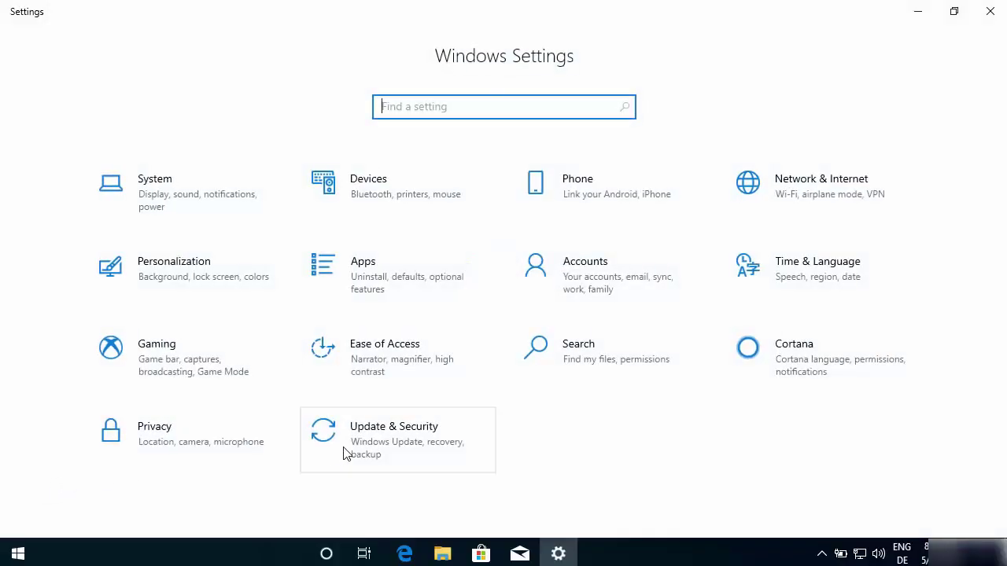
{"action": "left_click", "coordinate": [388, 450]}
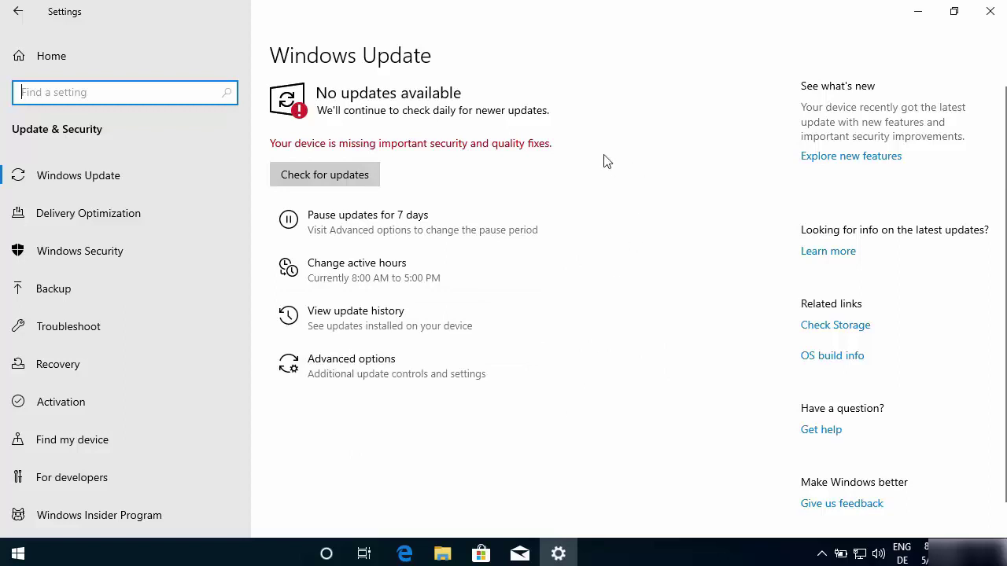
{"action": "left_click", "coordinate": [84, 331]}
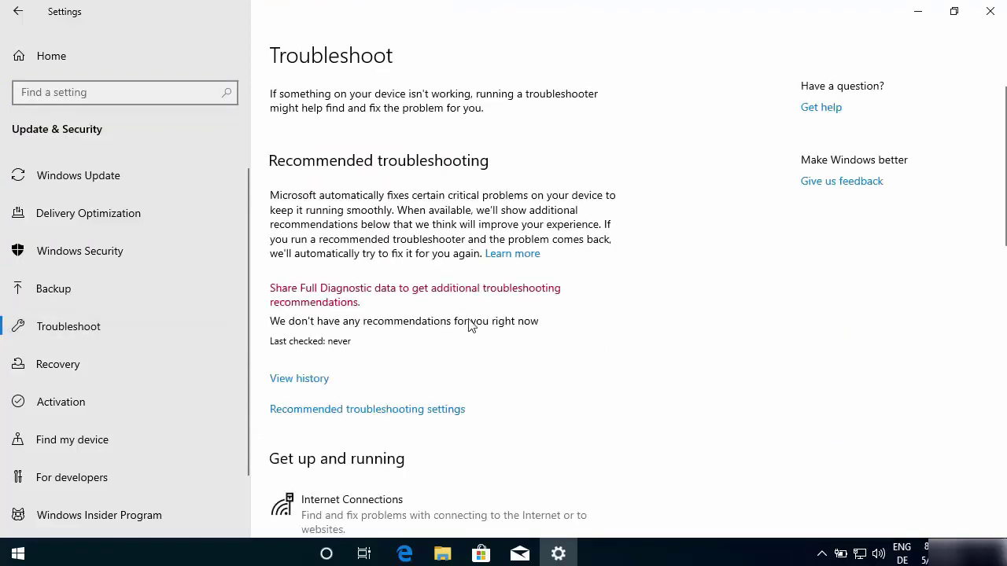
Step: Run the Internet Connections troubleshooter for the connection to the Internet and close it without applying the administrator repairs
{"action": "scroll", "coordinate": [562, 351], "scroll_direction": "down", "scroll_amount": 2}
{"action": "scroll", "coordinate": [563, 351], "scroll_direction": "down", "scroll_amount": 2}
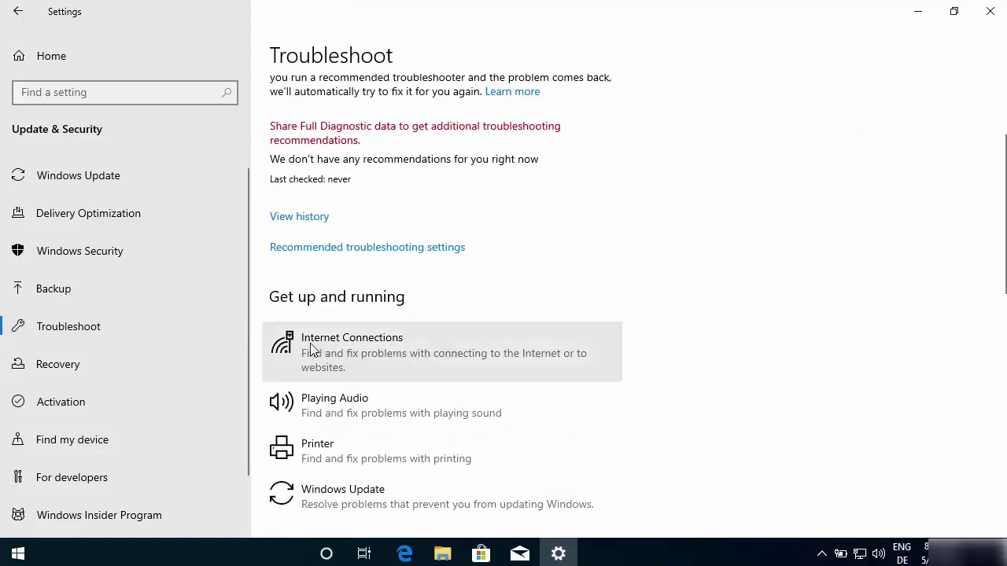
{"action": "left_click", "coordinate": [383, 347]}
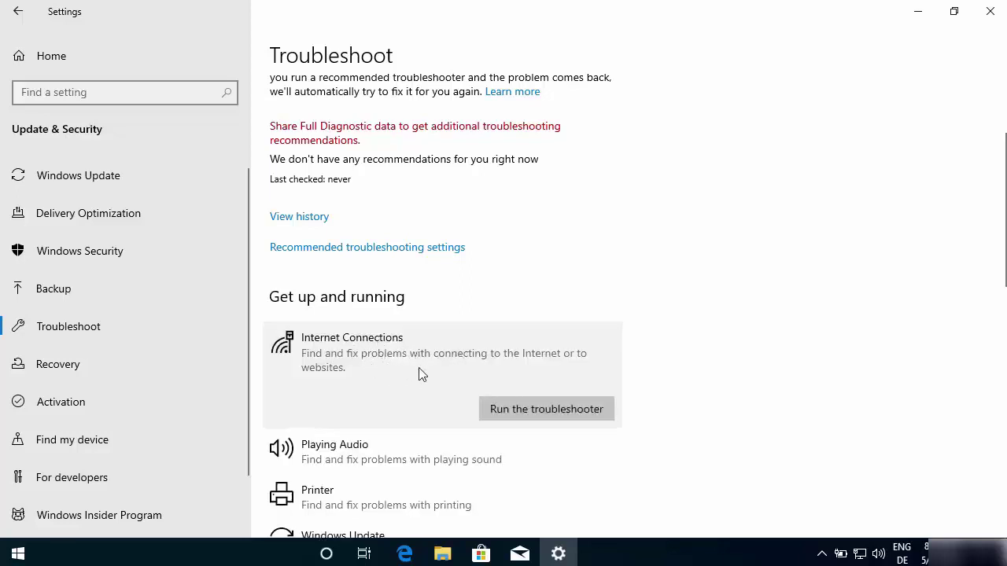
{"action": "left_click", "coordinate": [519, 412]}
{"action": "left_click", "coordinate": [546, 415]}
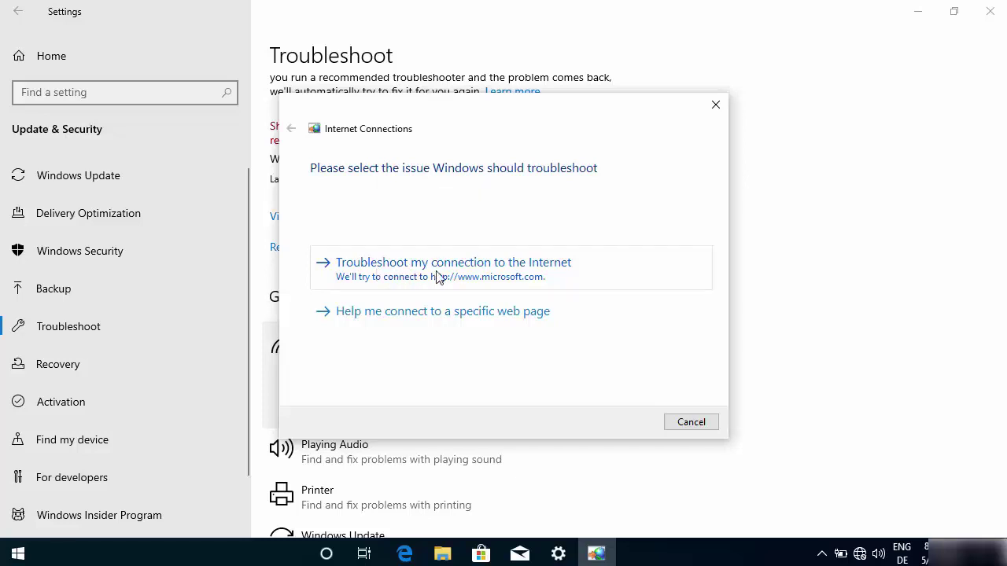
{"action": "left_click", "coordinate": [462, 278]}
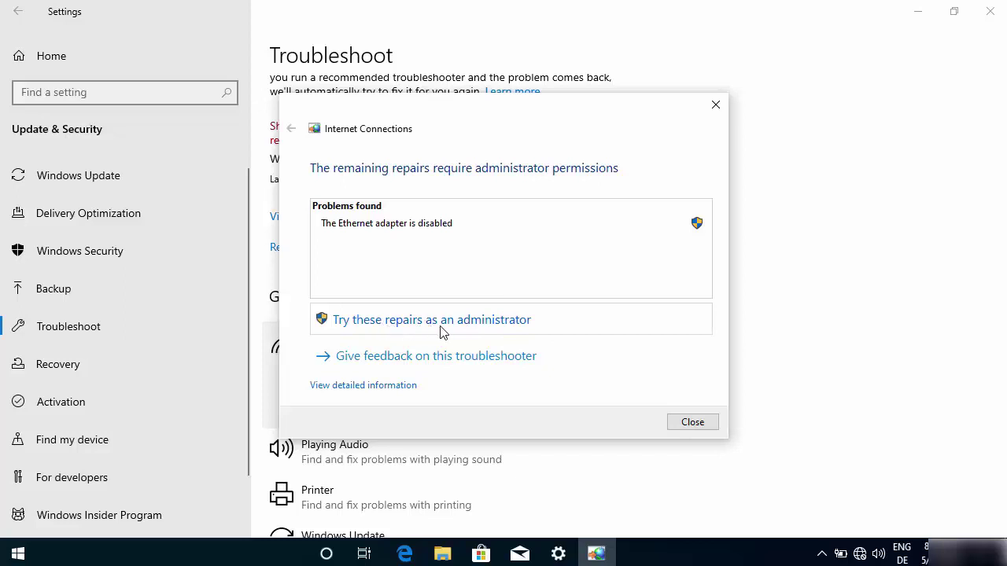
{"action": "left_click", "coordinate": [688, 423]}
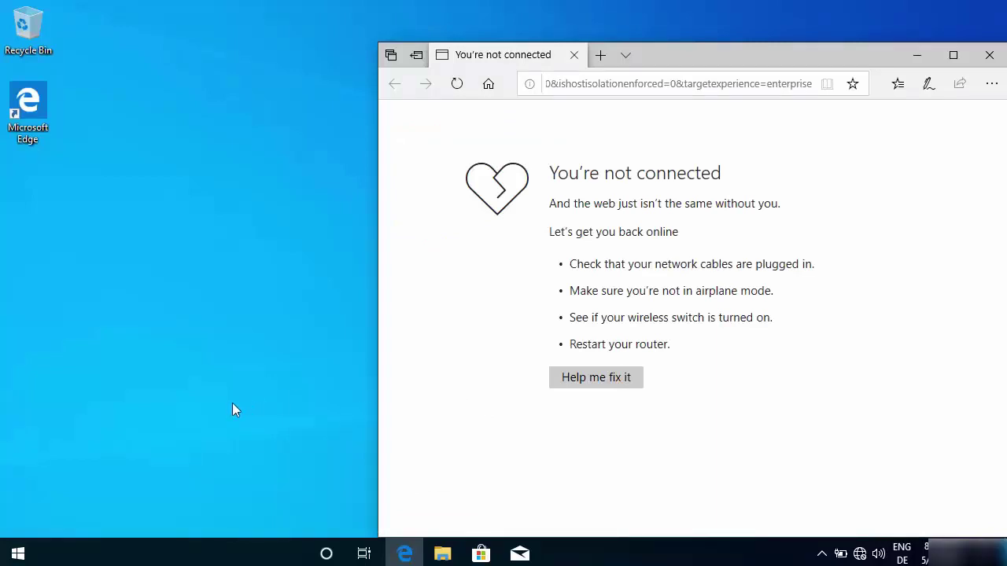
Step: Open Device Manager, maximize its window and select the Network adapters category
{"action": "right_click", "coordinate": [20, 554]}
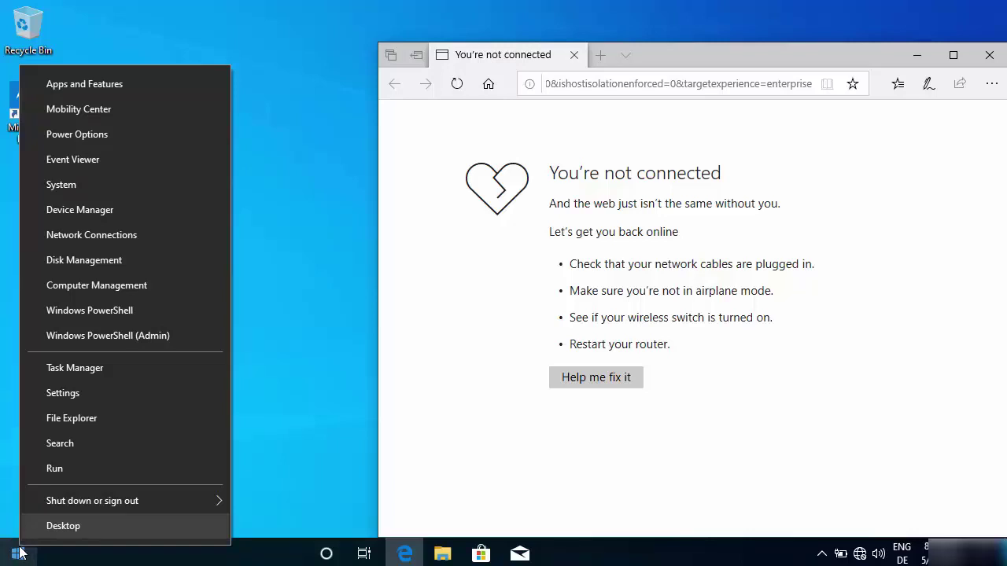
{"action": "left_click", "coordinate": [77, 214]}
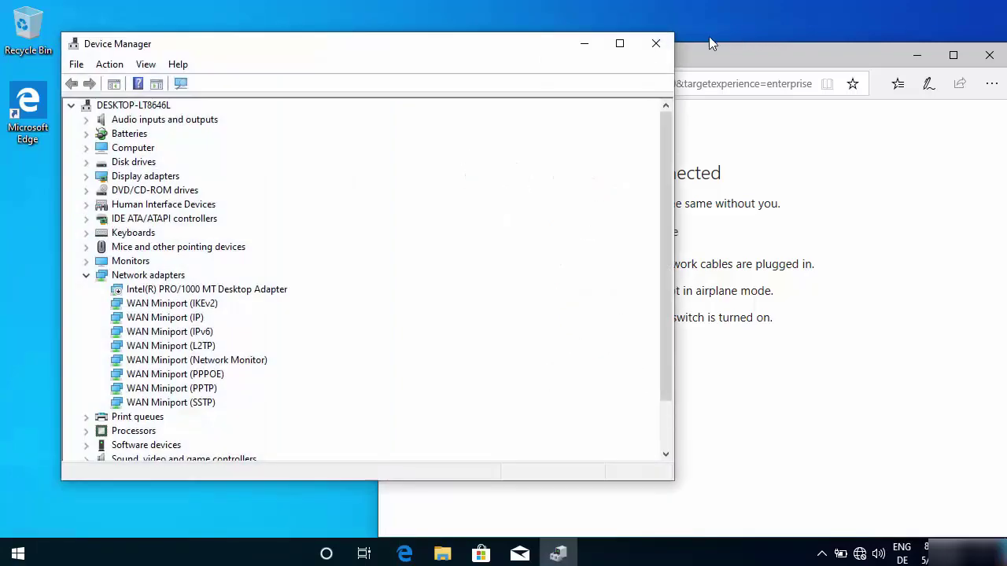
{"action": "left_click", "coordinate": [620, 44]}
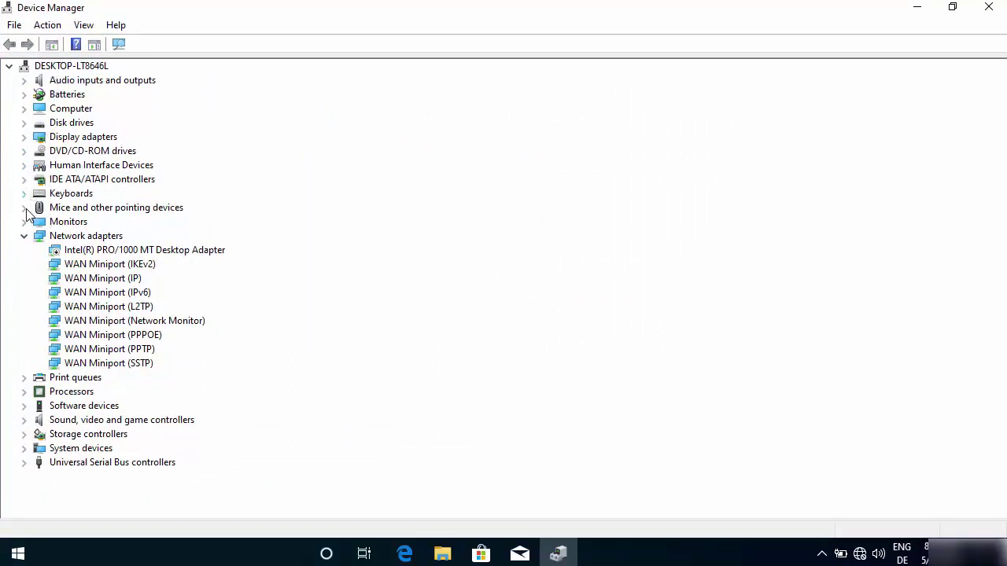
{"action": "left_click", "coordinate": [84, 240]}
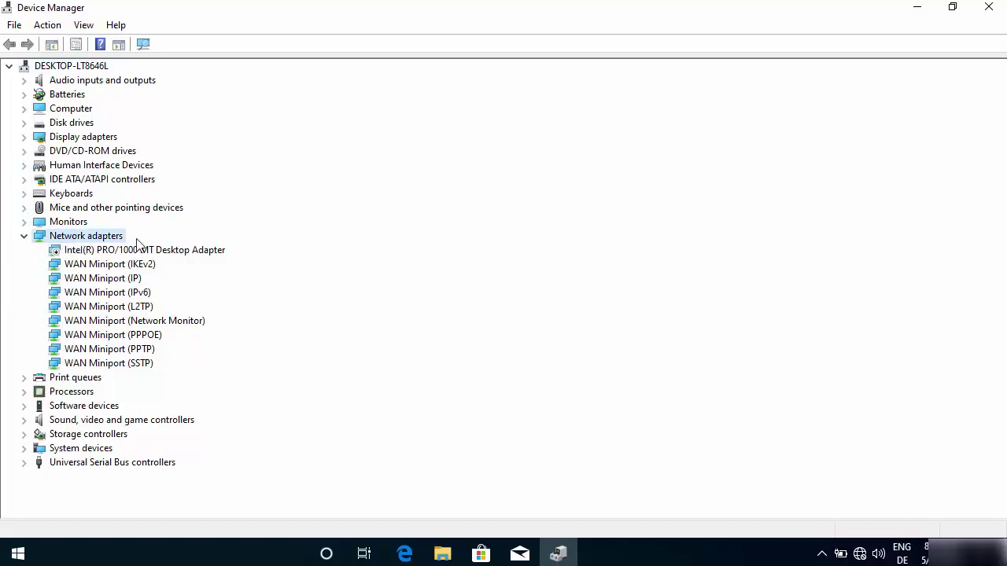
Step: Enable the Intel(R) PRO/1000 MT Desktop Adapter from its device properties and finish the troubleshooting wizard
{"action": "left_click", "coordinate": [92, 252]}
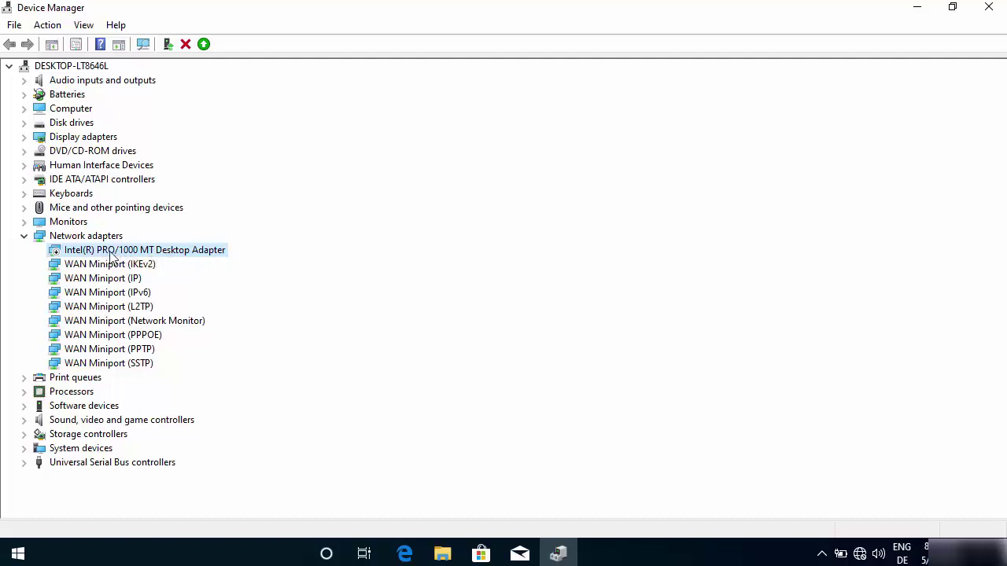
{"action": "right_click", "coordinate": [122, 257]}
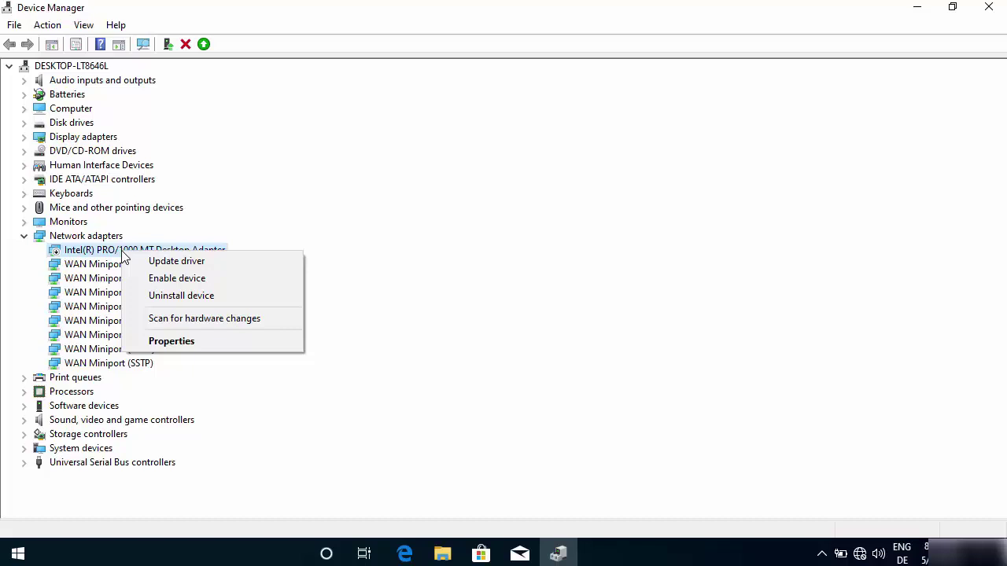
{"action": "left_click", "coordinate": [196, 344]}
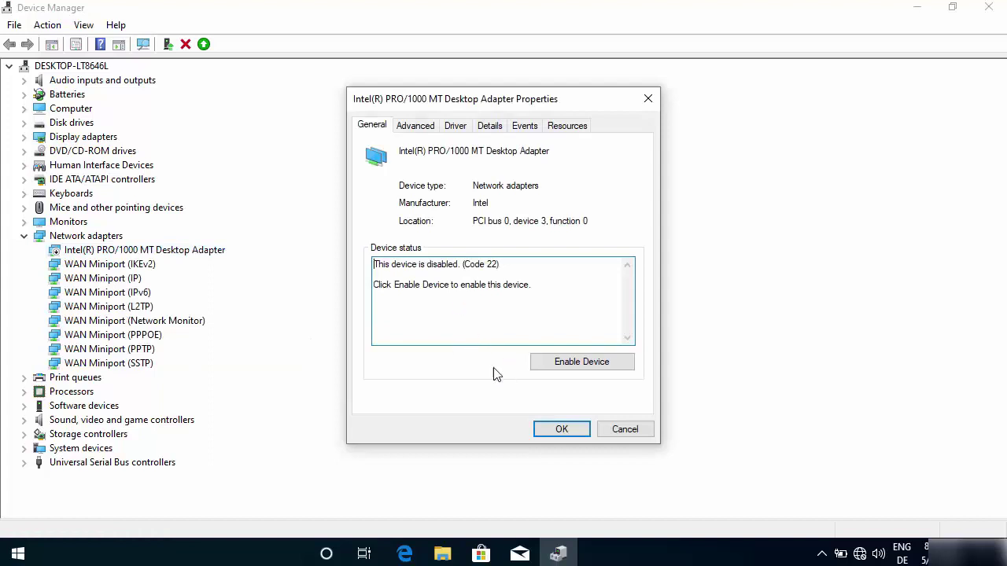
{"action": "left_click", "coordinate": [564, 366]}
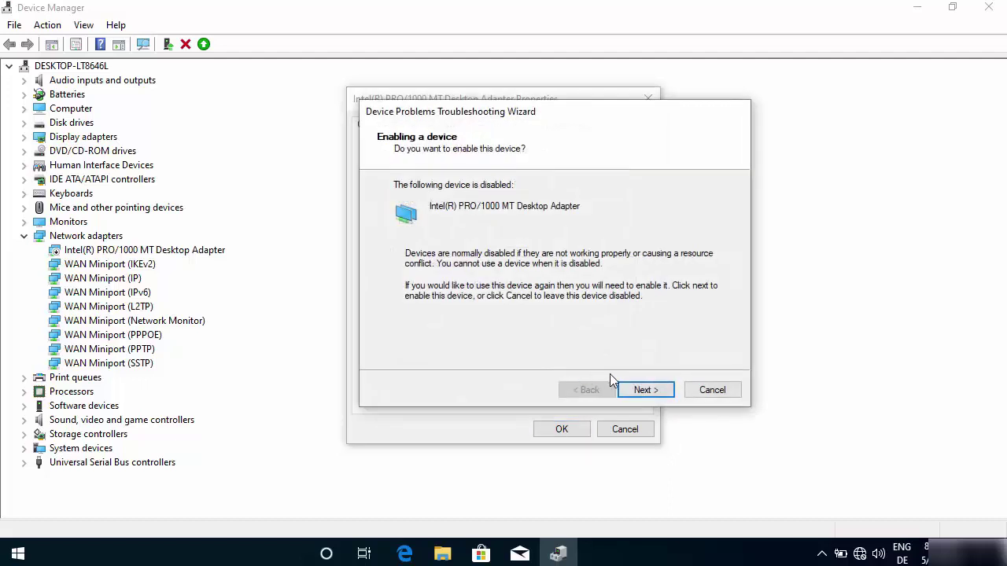
{"action": "left_click", "coordinate": [641, 391]}
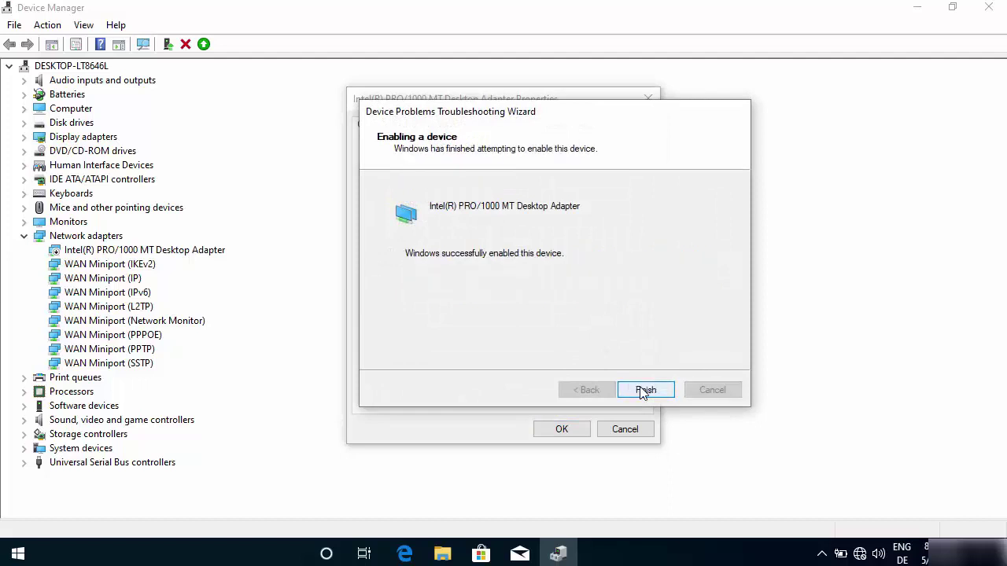
{"action": "left_click", "coordinate": [637, 390]}
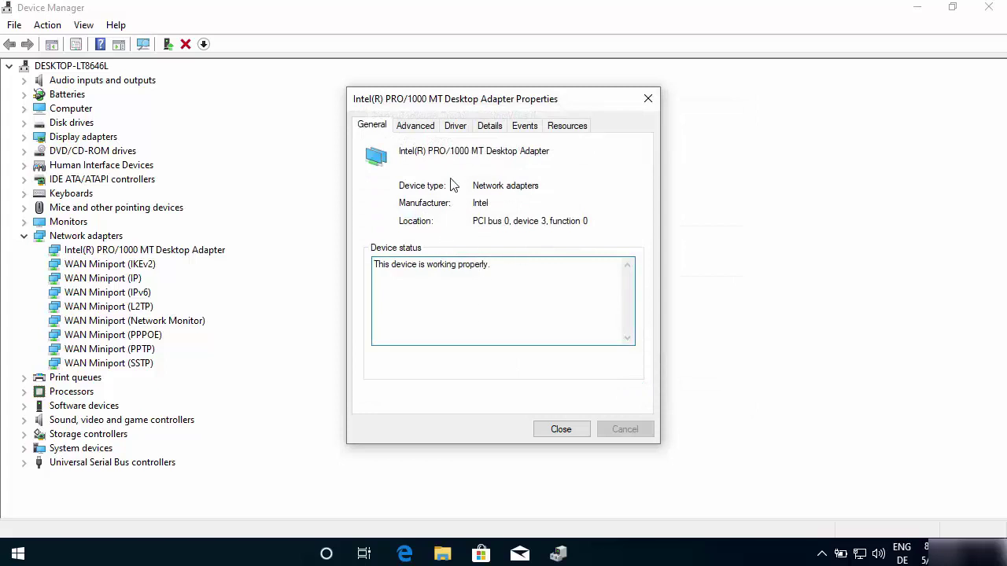
Step: Review the adapter's advanced and general properties and search automatically for updated driver software for it
{"action": "left_click", "coordinate": [414, 128]}
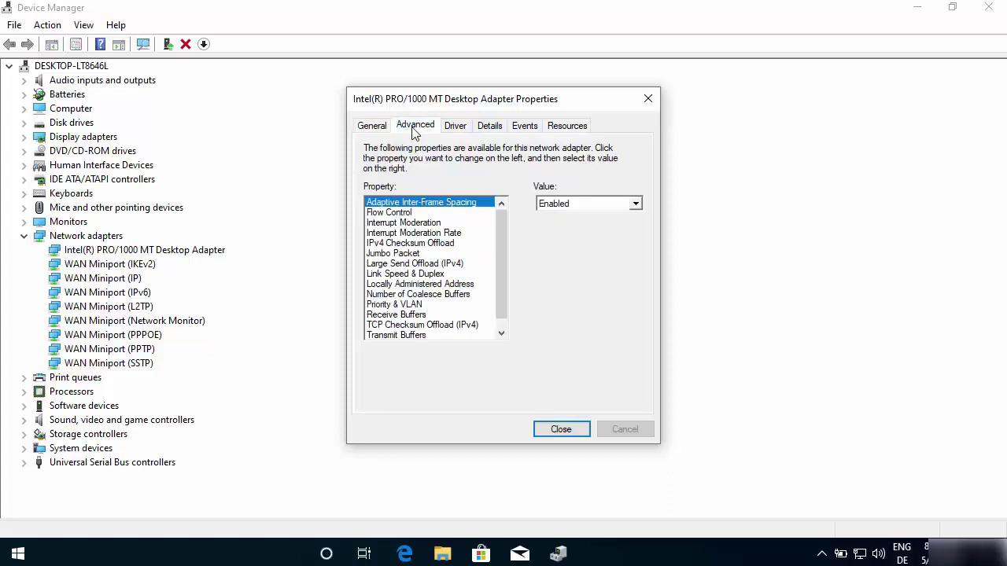
{"action": "left_click", "coordinate": [372, 127]}
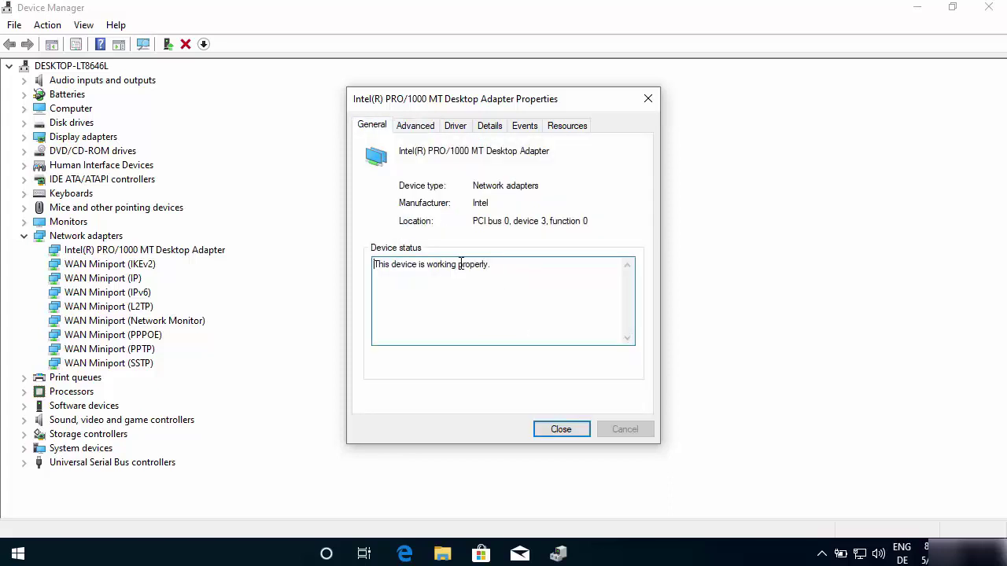
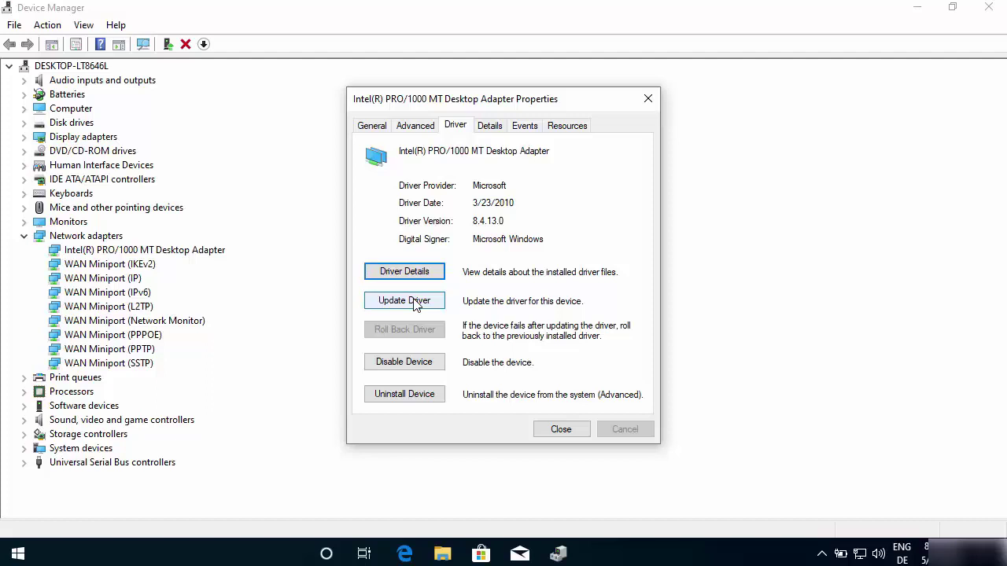
{"action": "left_click", "coordinate": [409, 303]}
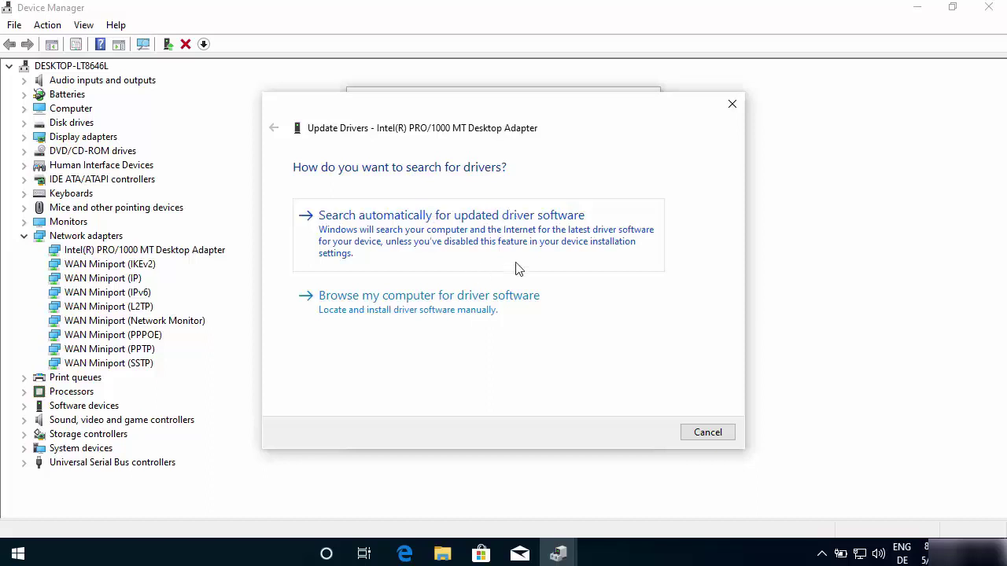
{"action": "left_click", "coordinate": [482, 219]}
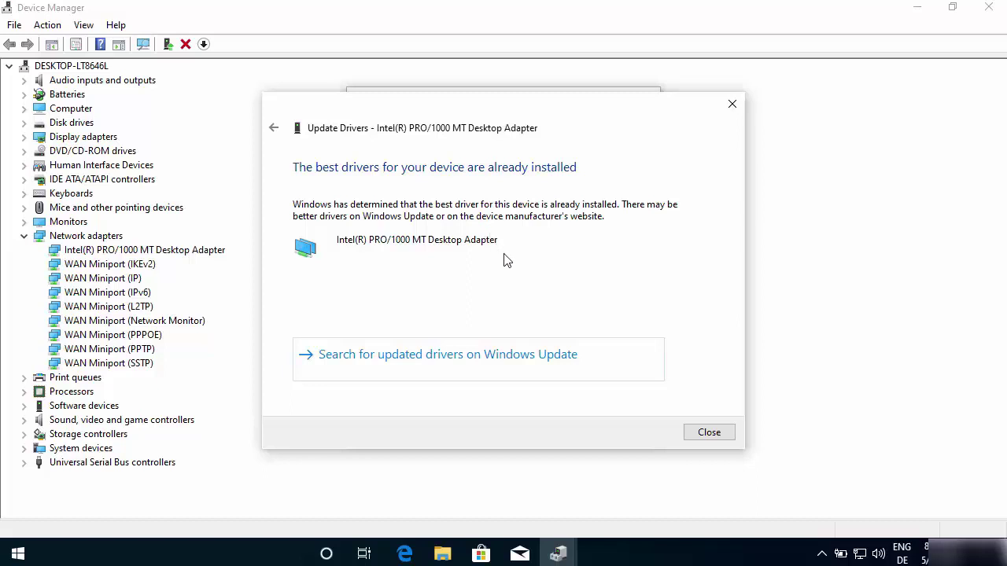
{"action": "key", "text": "Escape"}
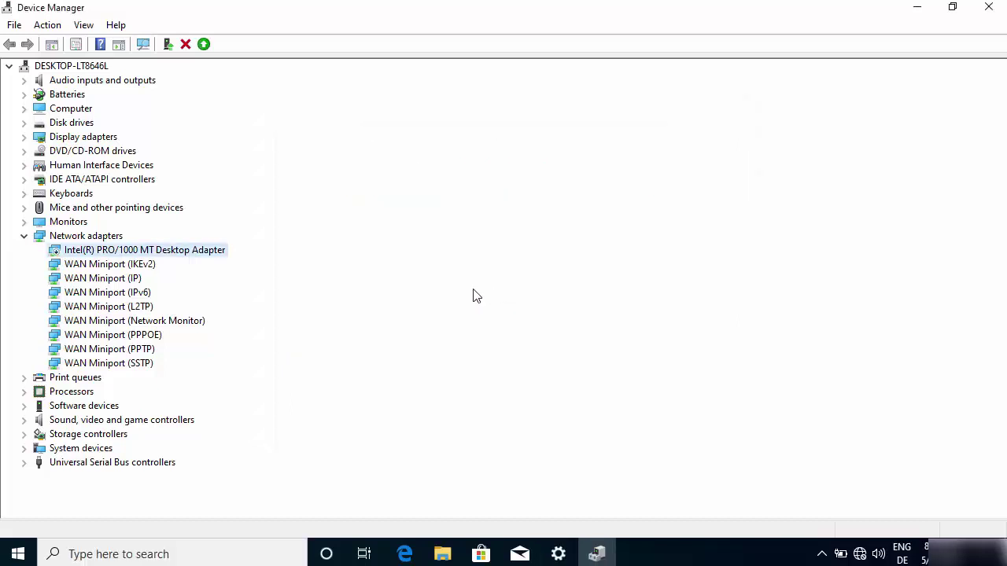
{"action": "right_click", "coordinate": [193, 252]}
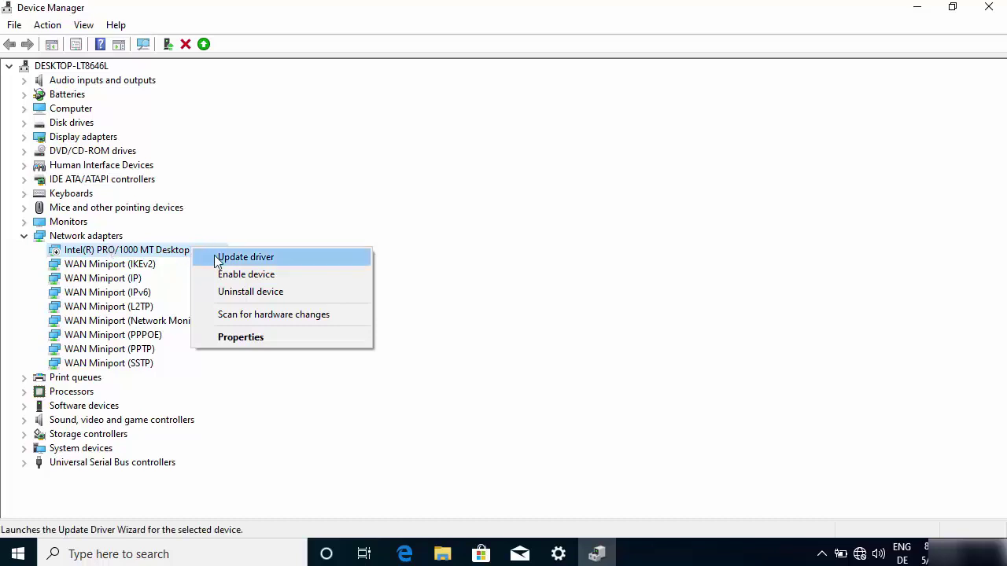
{"action": "left_click", "coordinate": [261, 292]}
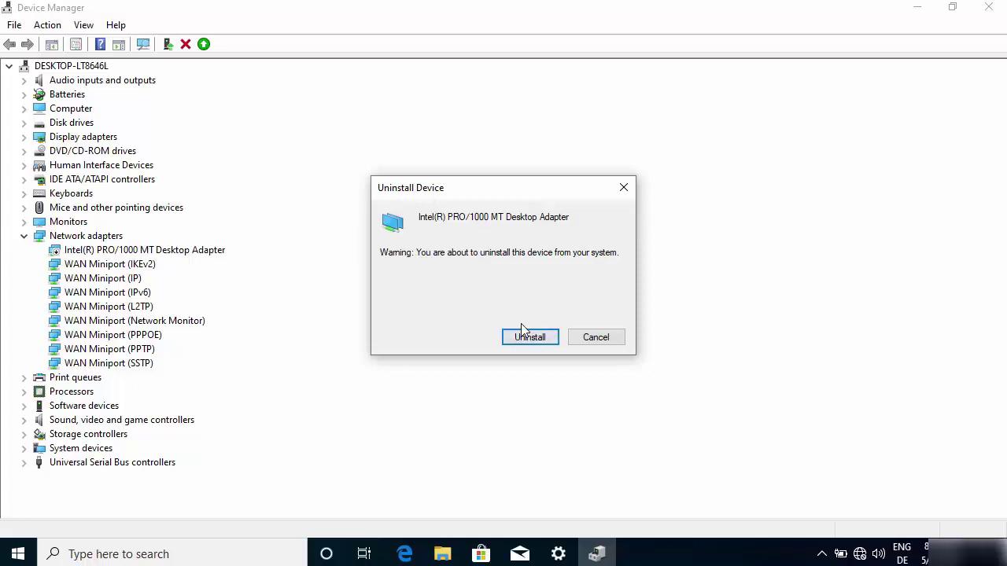
{"action": "left_click", "coordinate": [598, 336]}
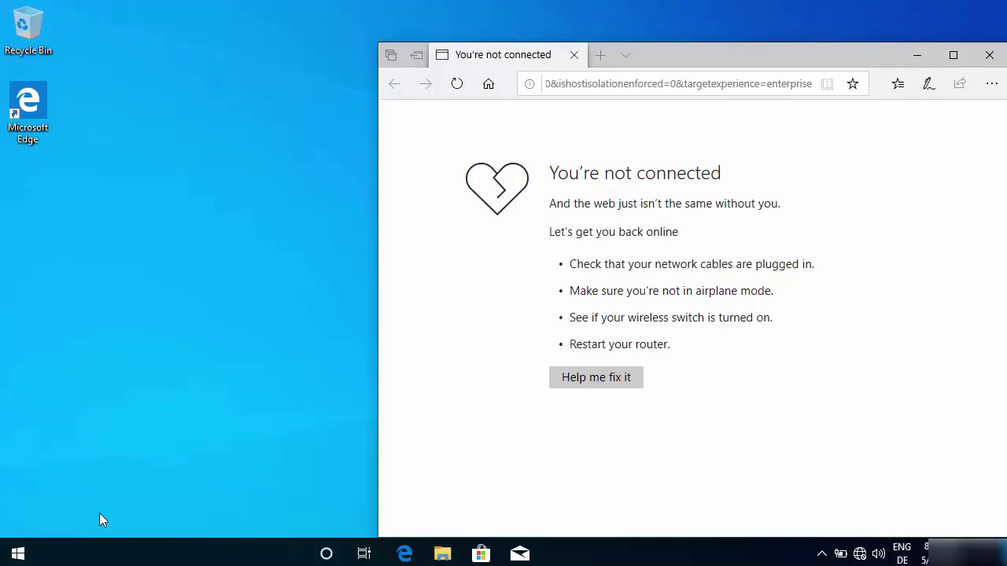
Step: Open the Network & Internet status page in Windows Settings
{"action": "left_click", "coordinate": [18, 555]}
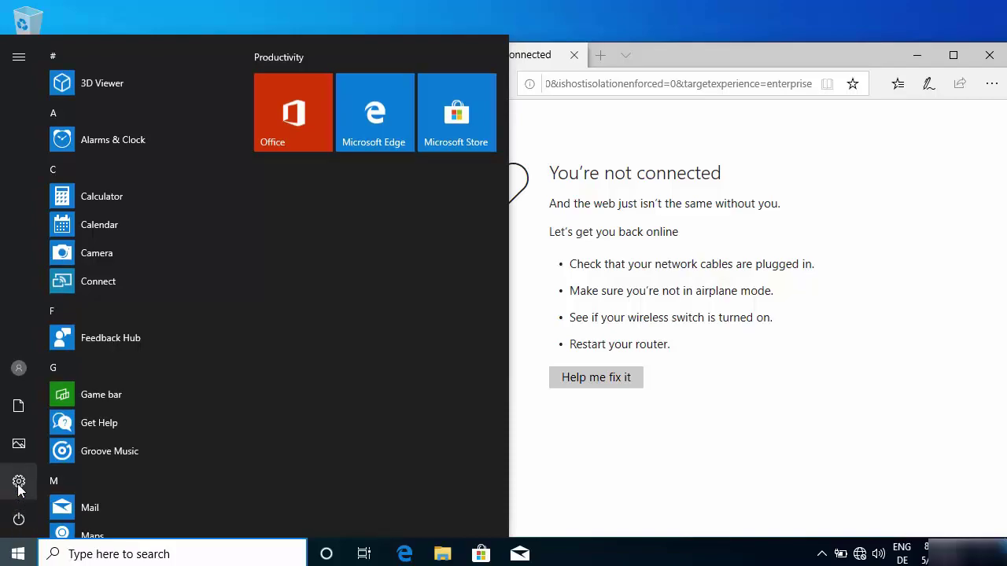
{"action": "left_click", "coordinate": [19, 483]}
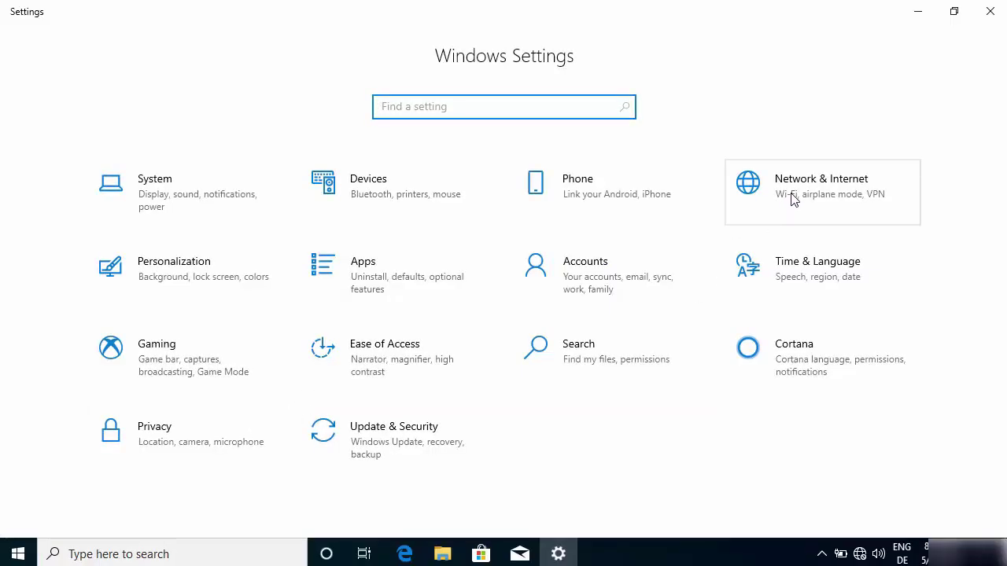
{"action": "left_click", "coordinate": [792, 199]}
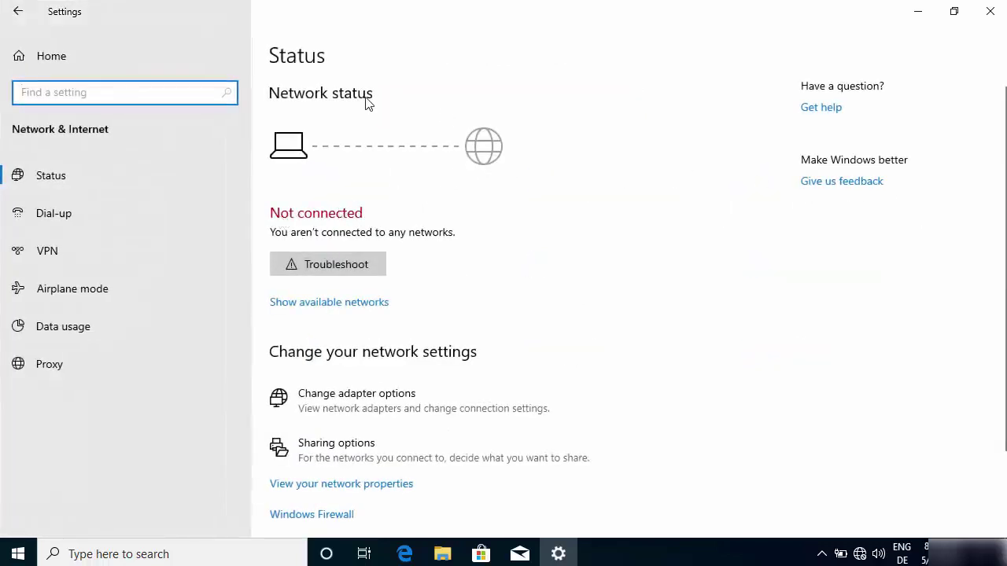
Step: Run a Network reset from the network status settings, confirm it and dismiss the sign-out notice
{"action": "scroll", "coordinate": [456, 187], "scroll_direction": "down", "scroll_amount": 3}
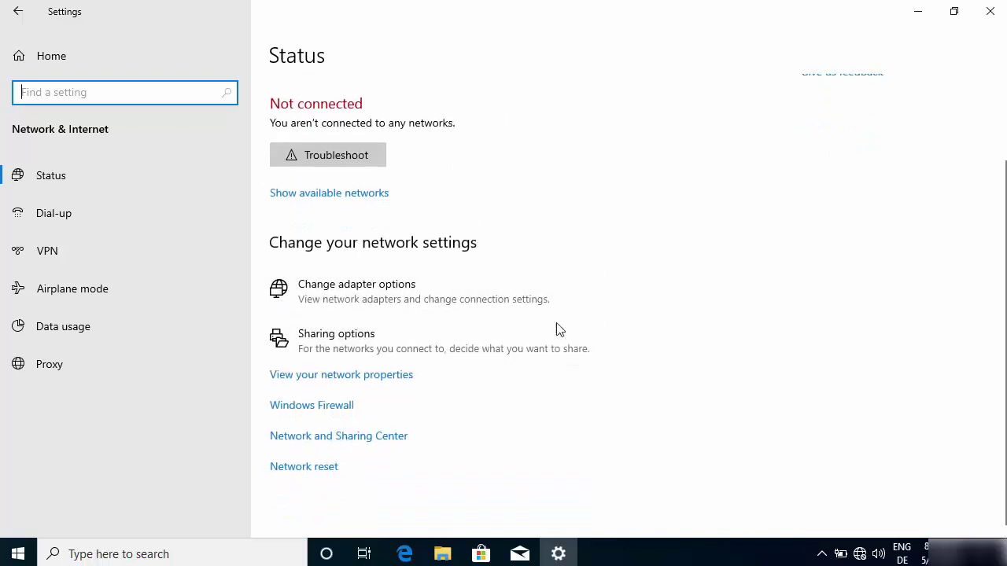
{"action": "left_click", "coordinate": [301, 468]}
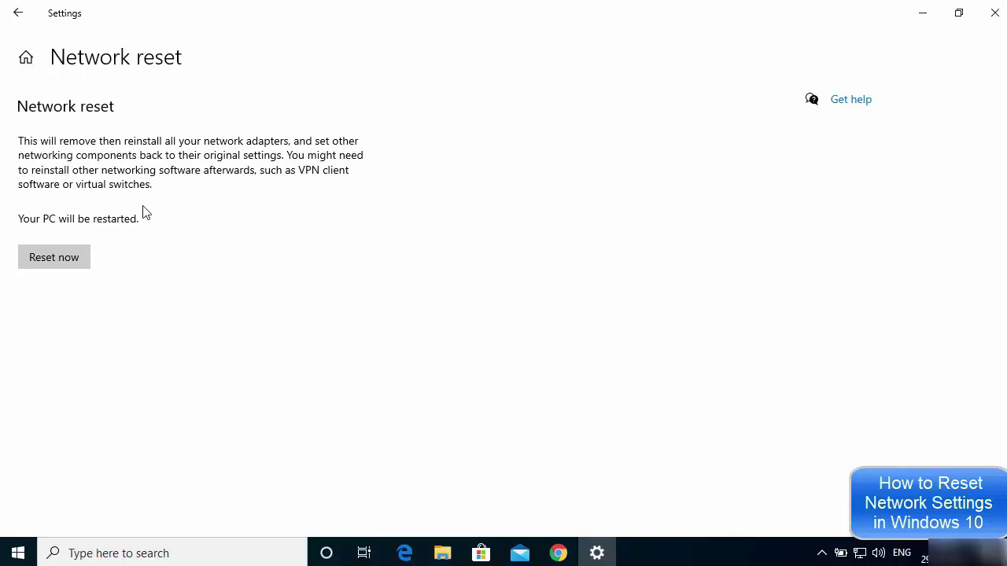
{"action": "left_click", "coordinate": [45, 260]}
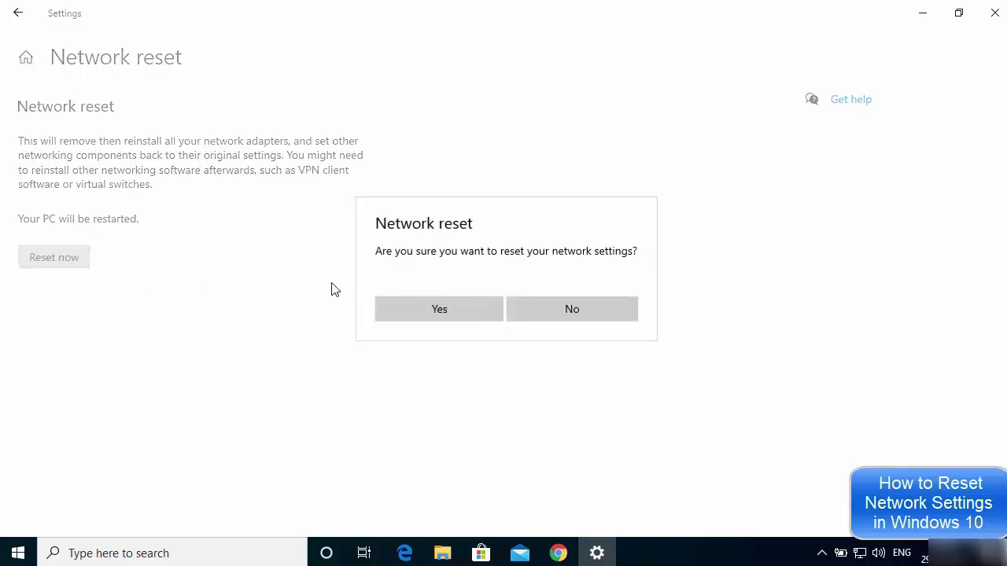
{"action": "left_click", "coordinate": [423, 310]}
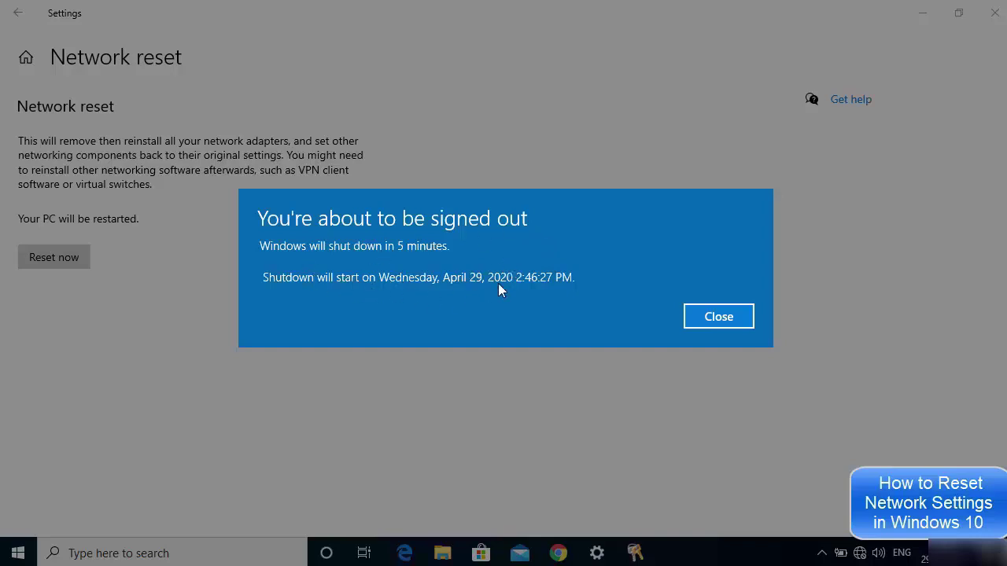
{"action": "left_click", "coordinate": [718, 317]}
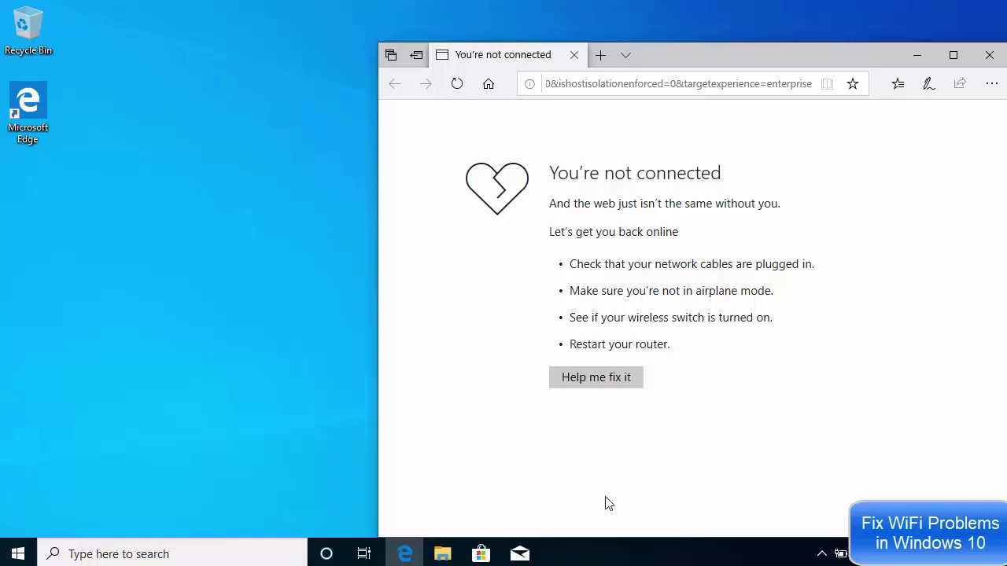
Step: Search Windows for power, open Power & sleep settings and bring up the Balanced plan's advanced power settings
{"action": "left_click", "coordinate": [162, 551]}
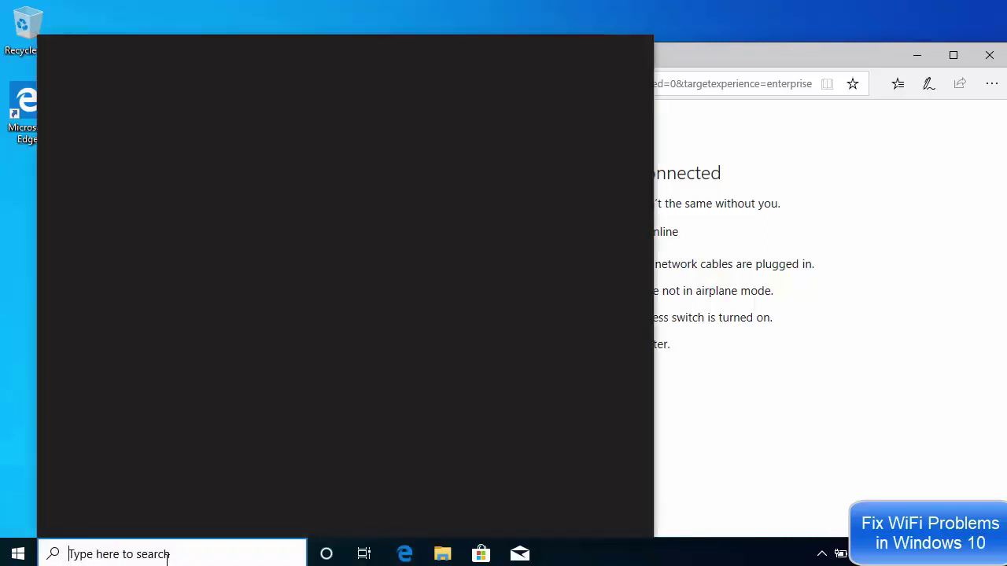
{"action": "type", "text": "po"}
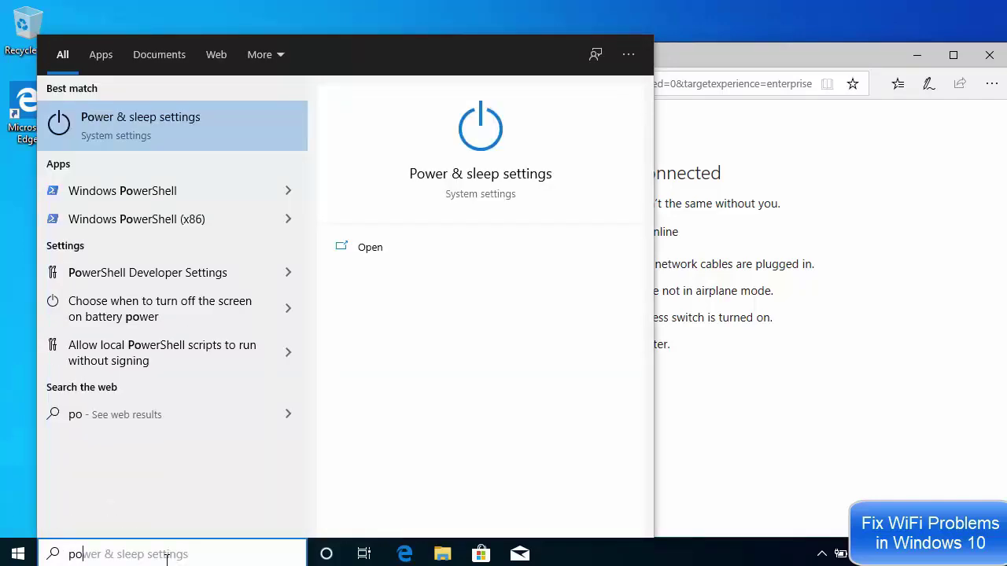
{"action": "type", "text": "wer"}
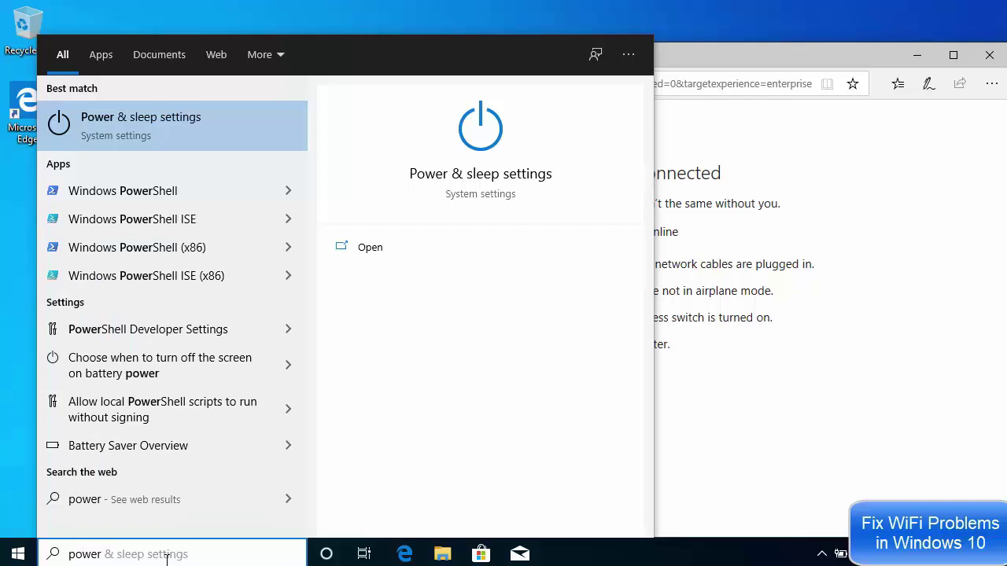
{"action": "left_click", "coordinate": [128, 125]}
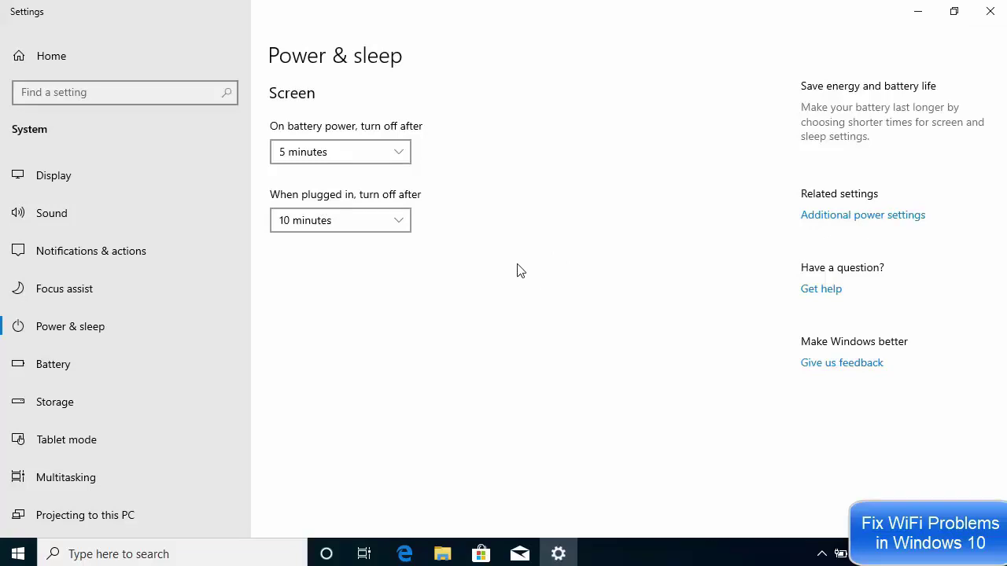
{"action": "left_click", "coordinate": [828, 221]}
{"action": "left_click", "coordinate": [854, 220]}
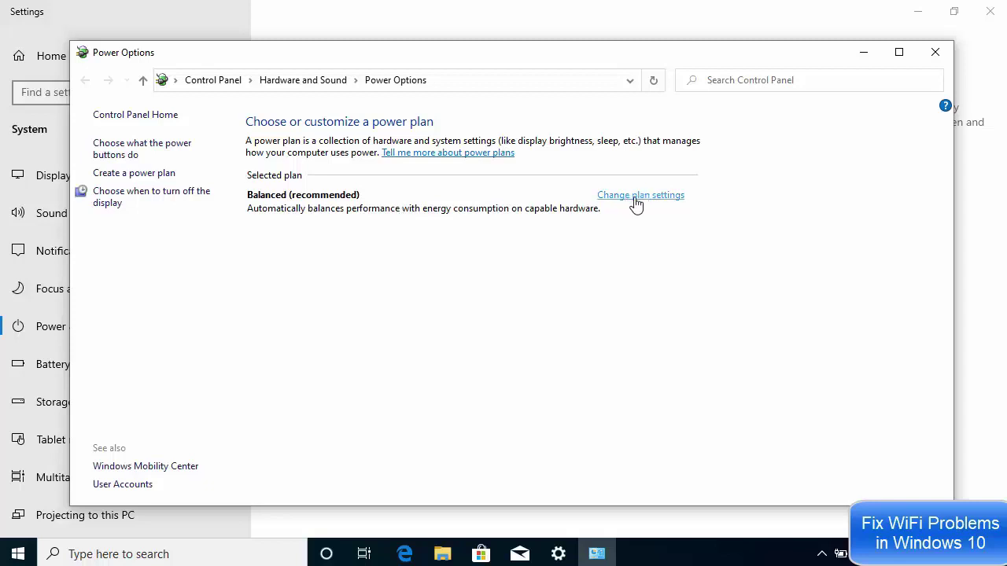
{"action": "left_click", "coordinate": [635, 200]}
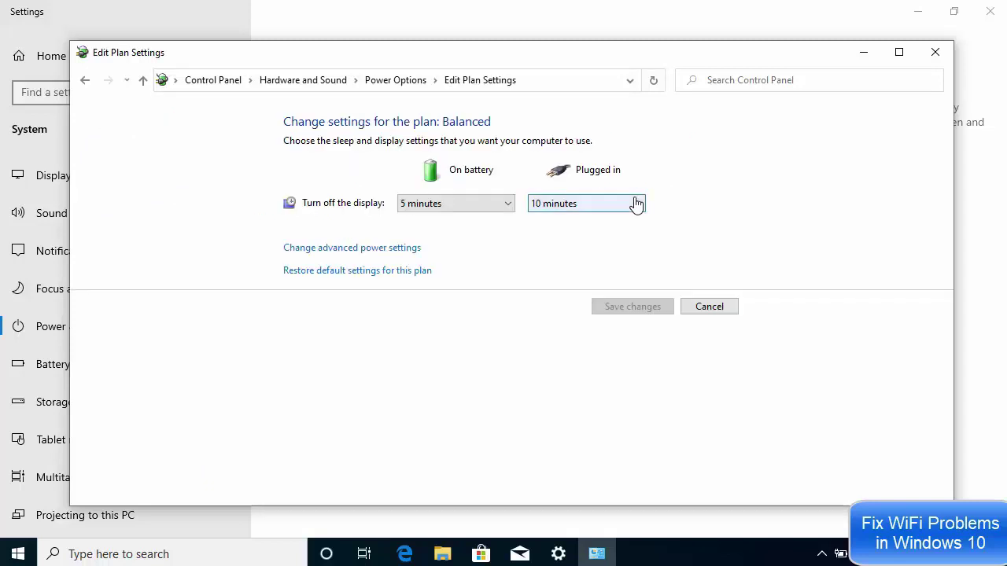
{"action": "left_click", "coordinate": [375, 252]}
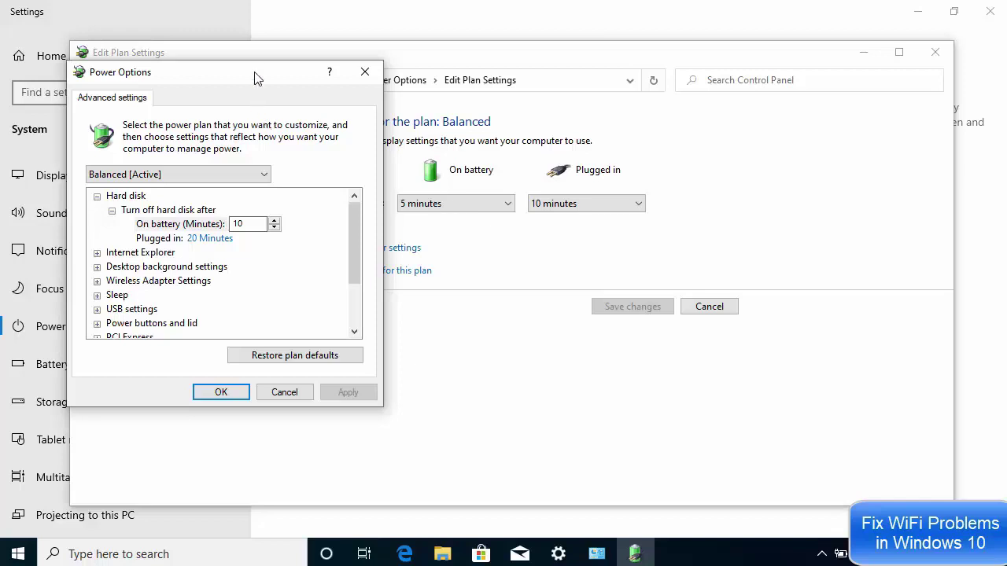
{"action": "left_click_drag", "start_coordinate": [256, 76], "coordinate": [623, 93]}
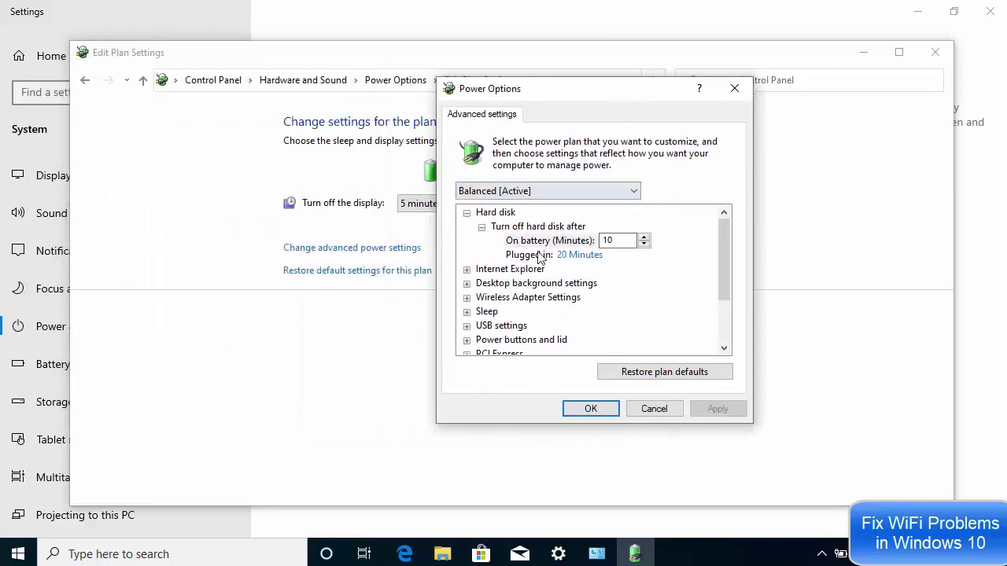
Step: Set the wireless adapter's on-battery Power Saving Mode to Maximum Performance, check the plugged-in option, apply the change and close the power windows
{"action": "left_click", "coordinate": [466, 298]}
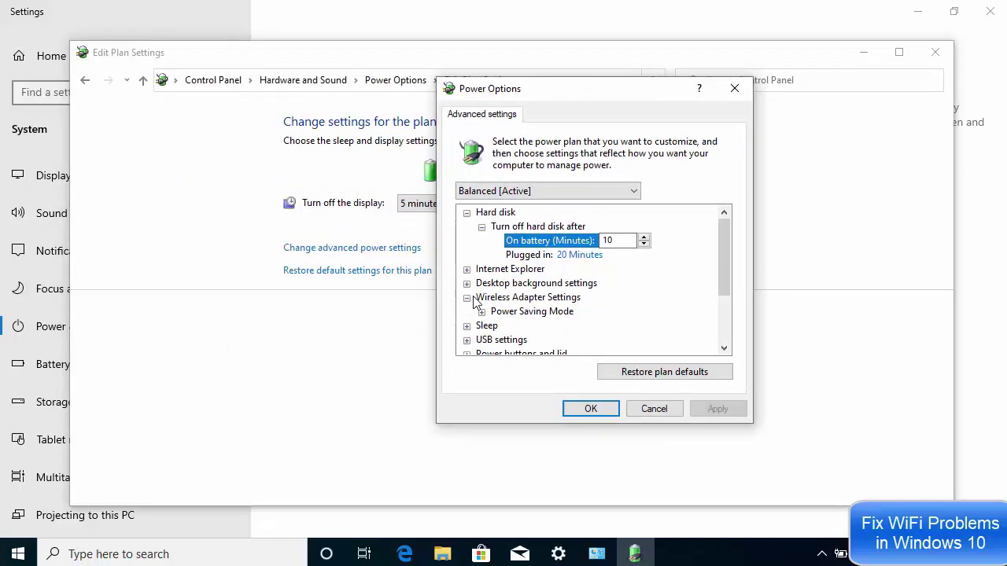
{"action": "scroll", "coordinate": [484, 305], "scroll_direction": "down", "scroll_amount": 1}
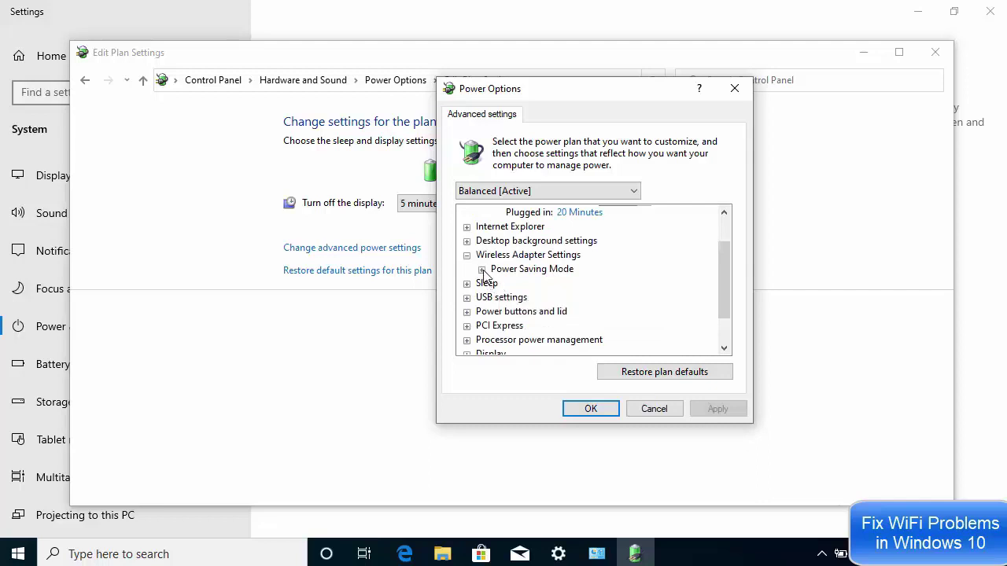
{"action": "left_click", "coordinate": [482, 270]}
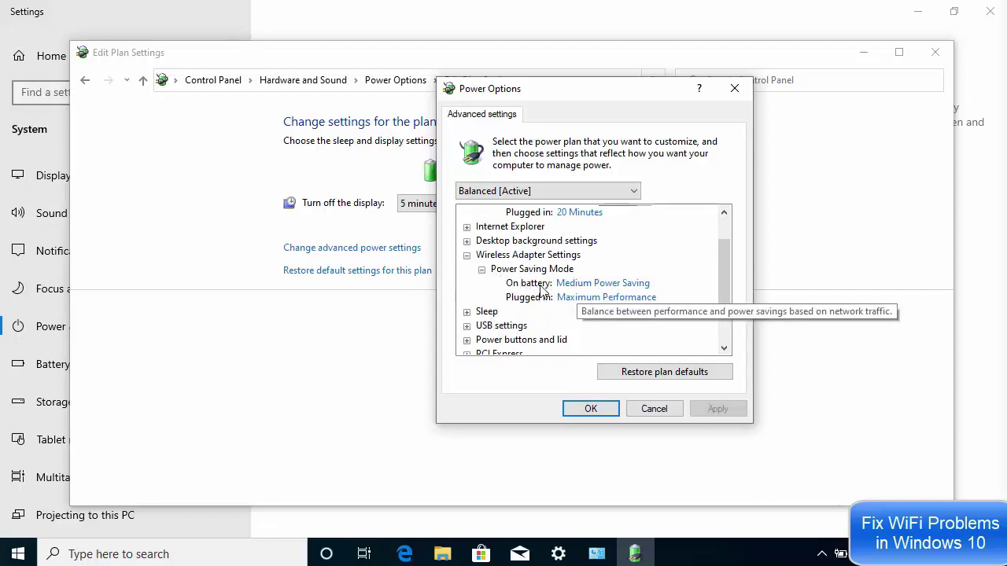
{"action": "left_click", "coordinate": [613, 285]}
{"action": "left_click", "coordinate": [614, 285]}
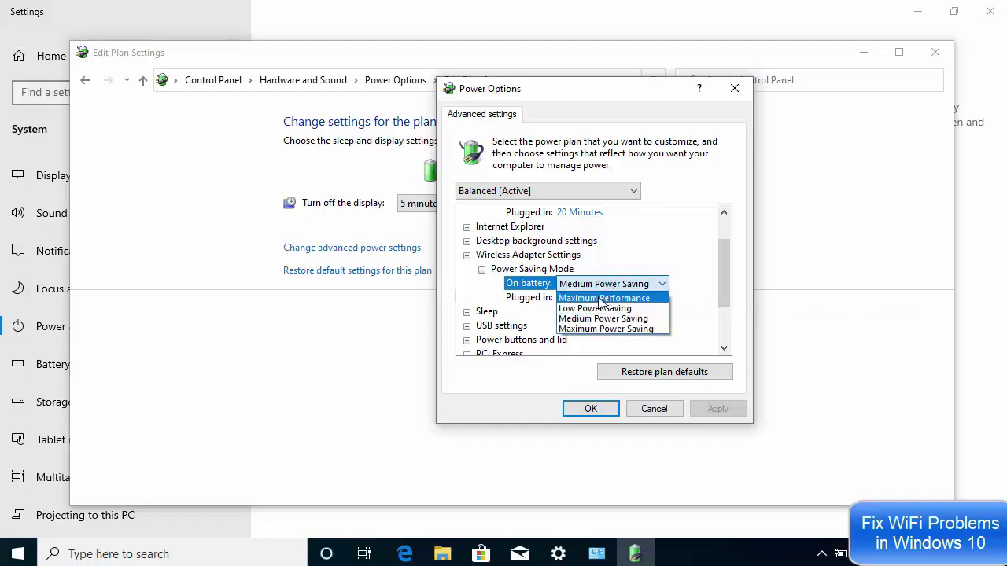
{"action": "left_click", "coordinate": [600, 298]}
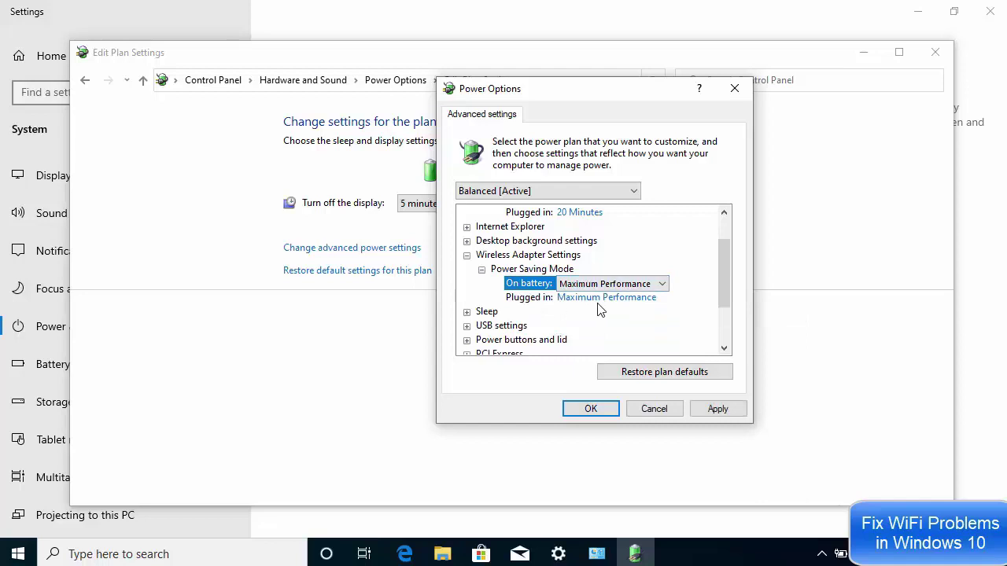
{"action": "left_click", "coordinate": [597, 304]}
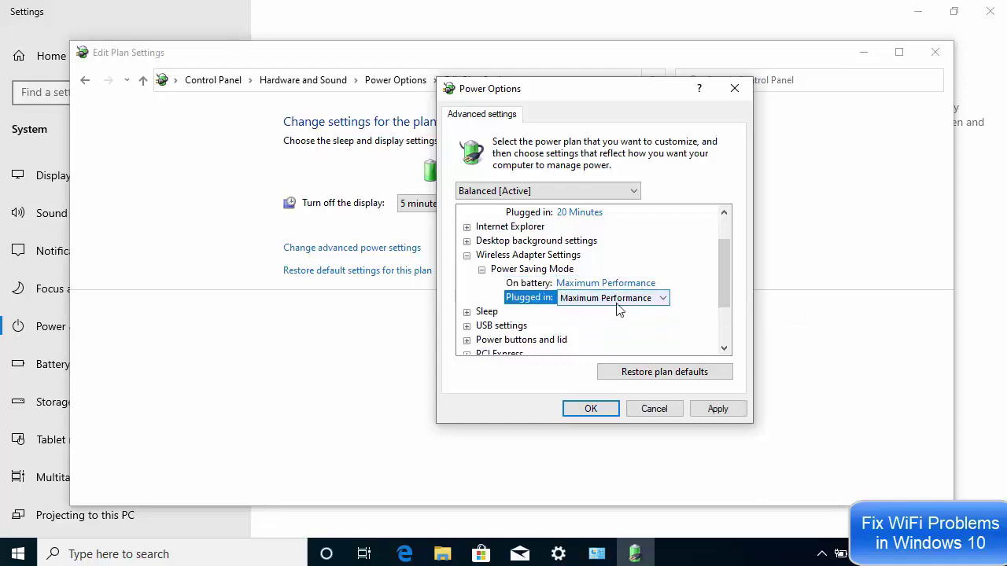
{"action": "left_click", "coordinate": [718, 410]}
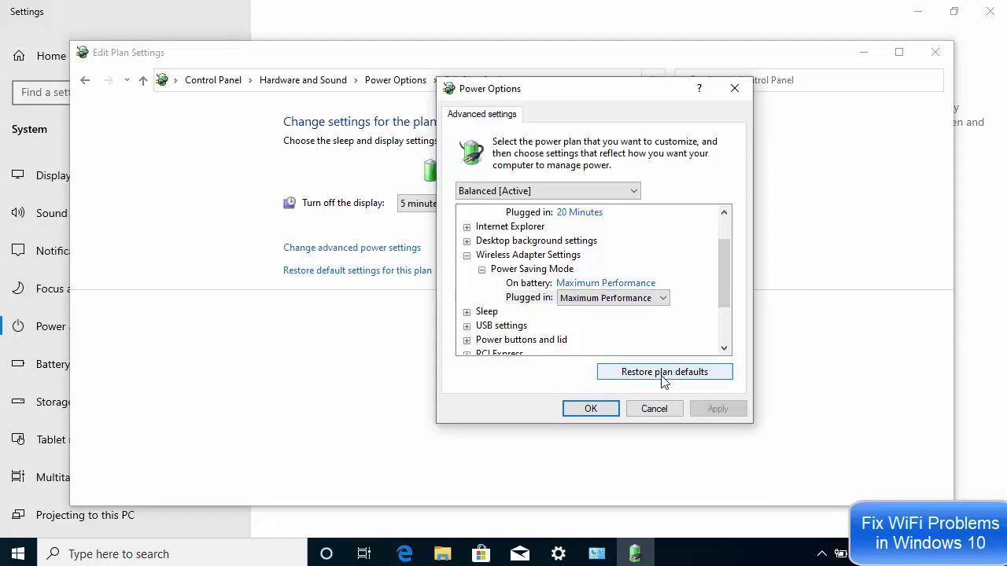
{"action": "left_click", "coordinate": [606, 412]}
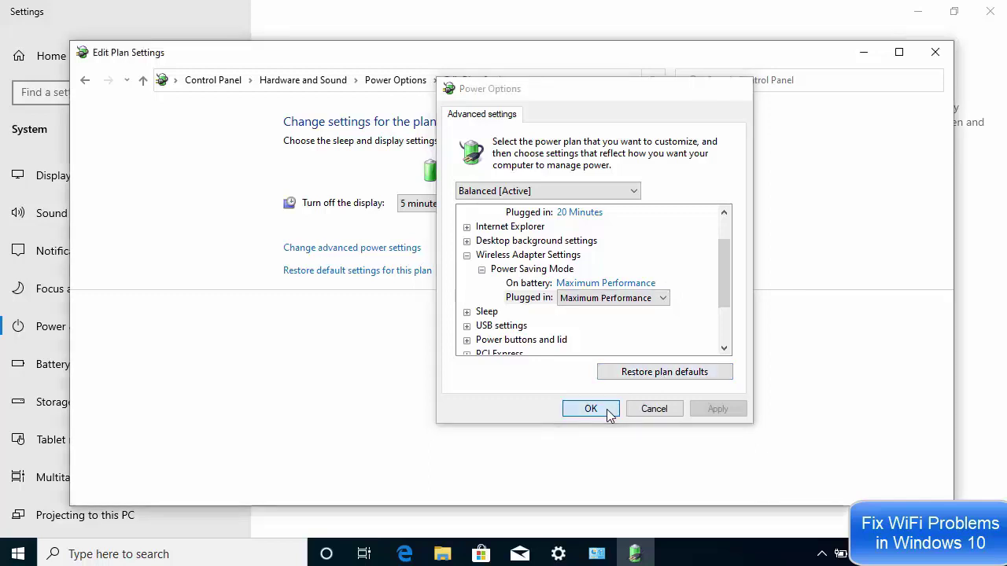
{"action": "left_click", "coordinate": [938, 57]}
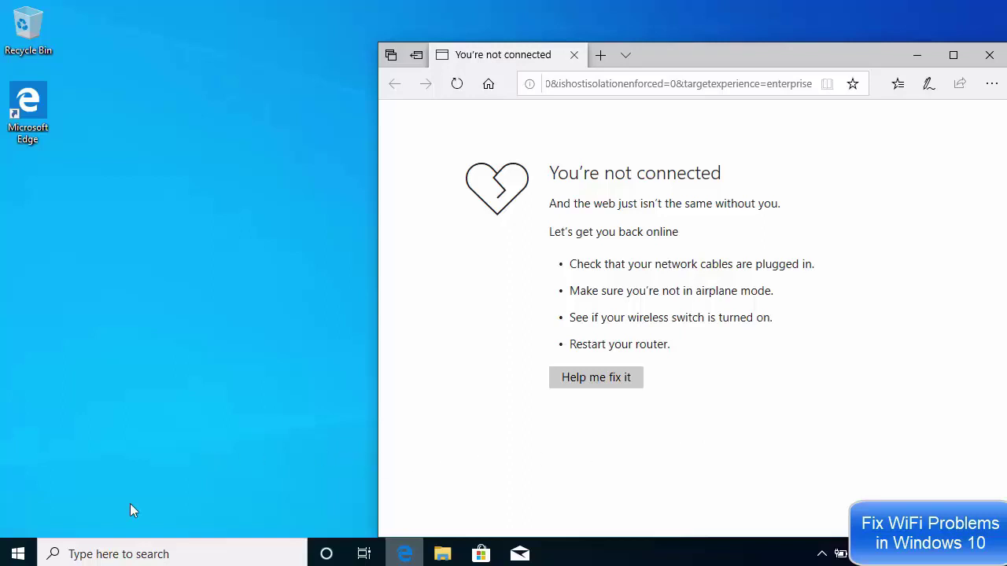
{"action": "left_click", "coordinate": [18, 554]}
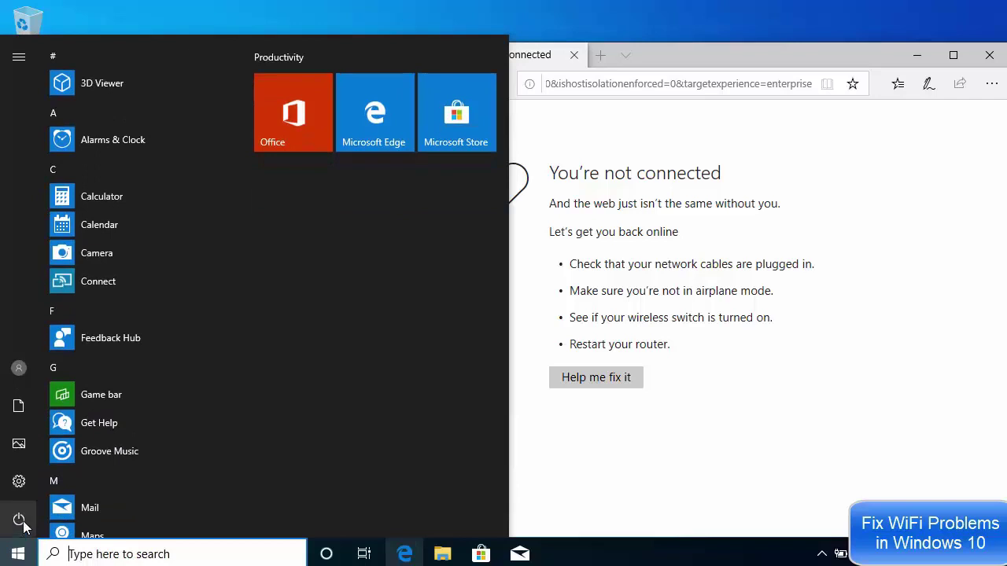
{"action": "mouse_move", "coordinate": [21, 522]}
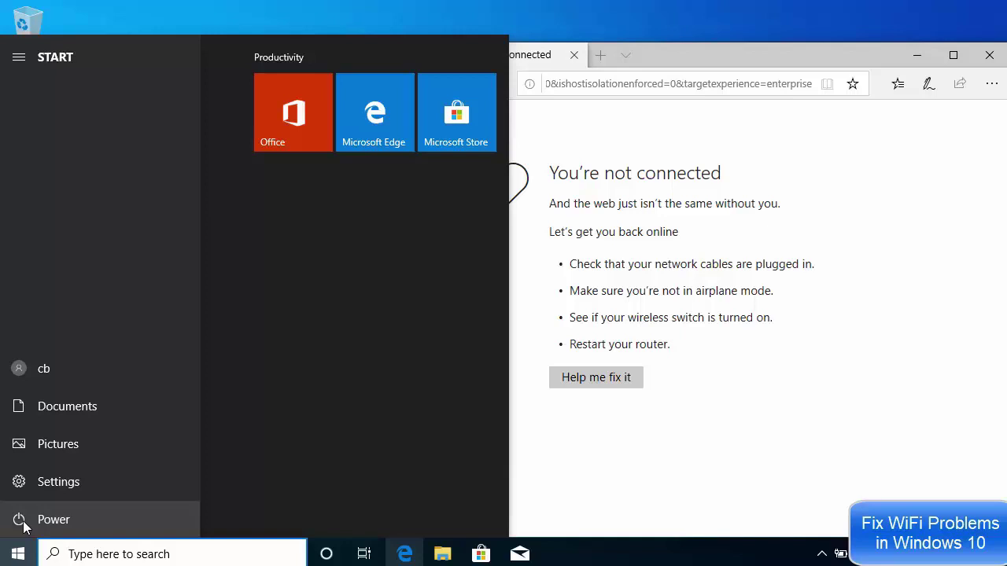
{"action": "left_click", "coordinate": [22, 522]}
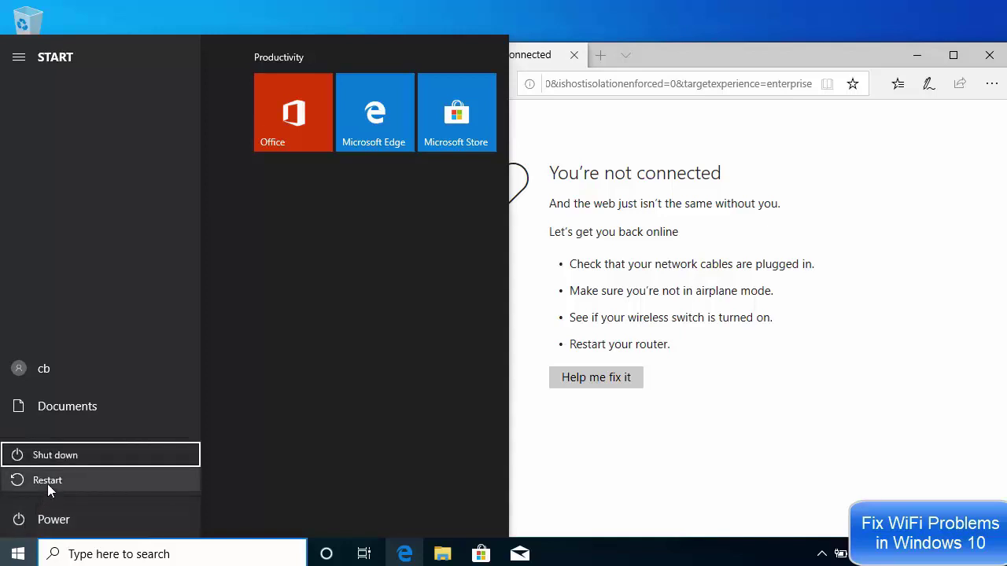
{"action": "left_click", "coordinate": [639, 473]}
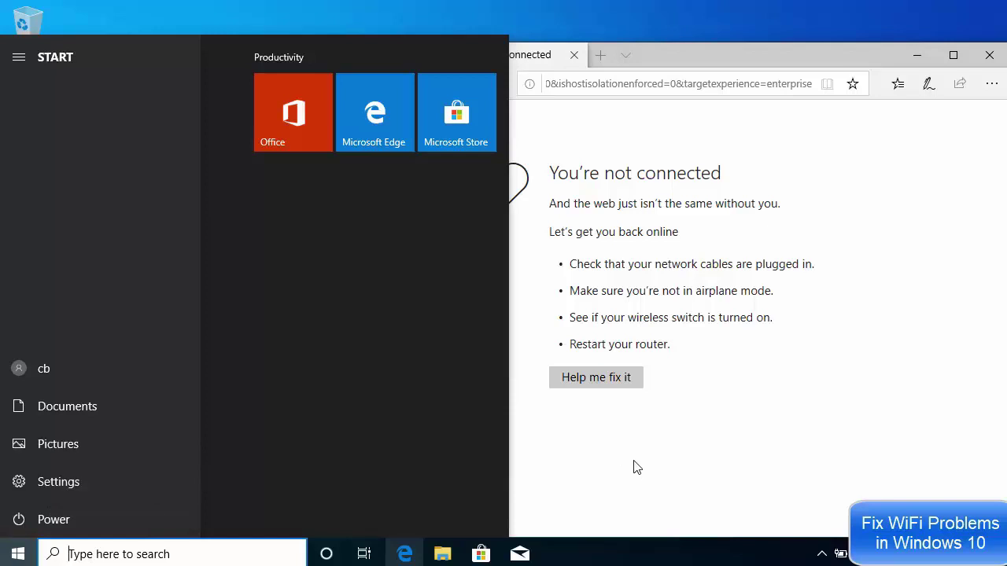
{"action": "left_click", "coordinate": [635, 460]}
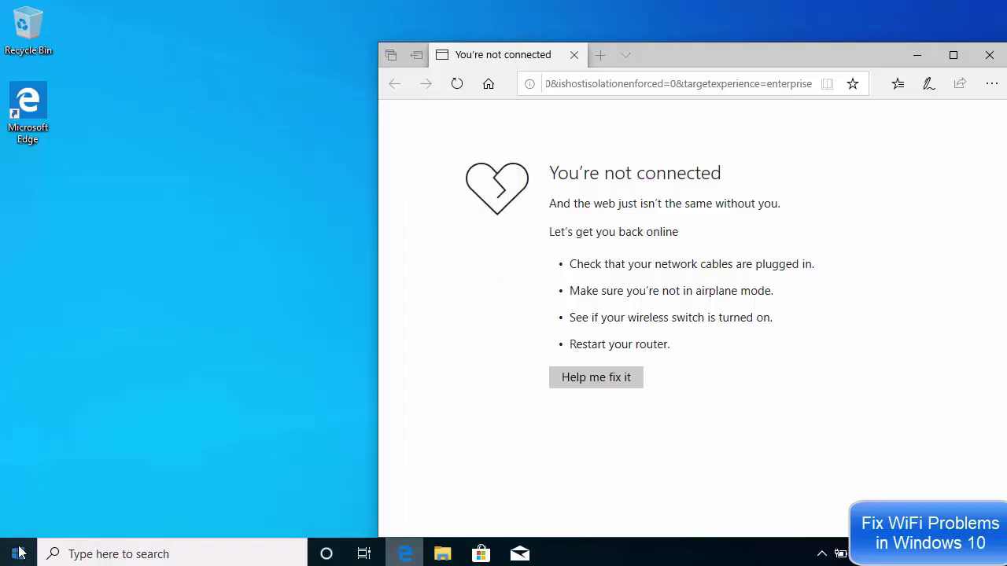
Step: Open the Recovery page under Update & Security in Windows Settings and restart the PC into Advanced startup
{"action": "left_click", "coordinate": [19, 553]}
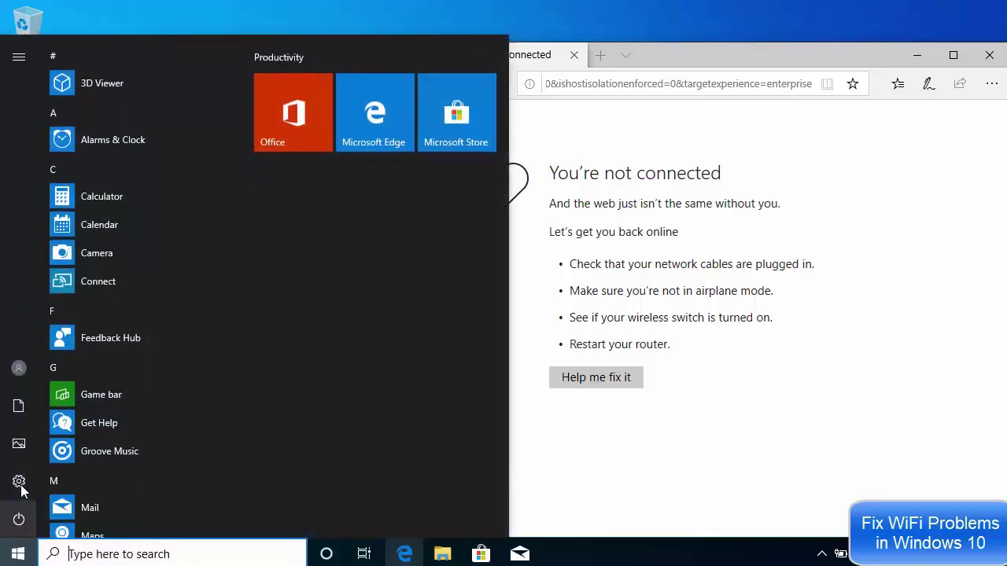
{"action": "mouse_move", "coordinate": [21, 487]}
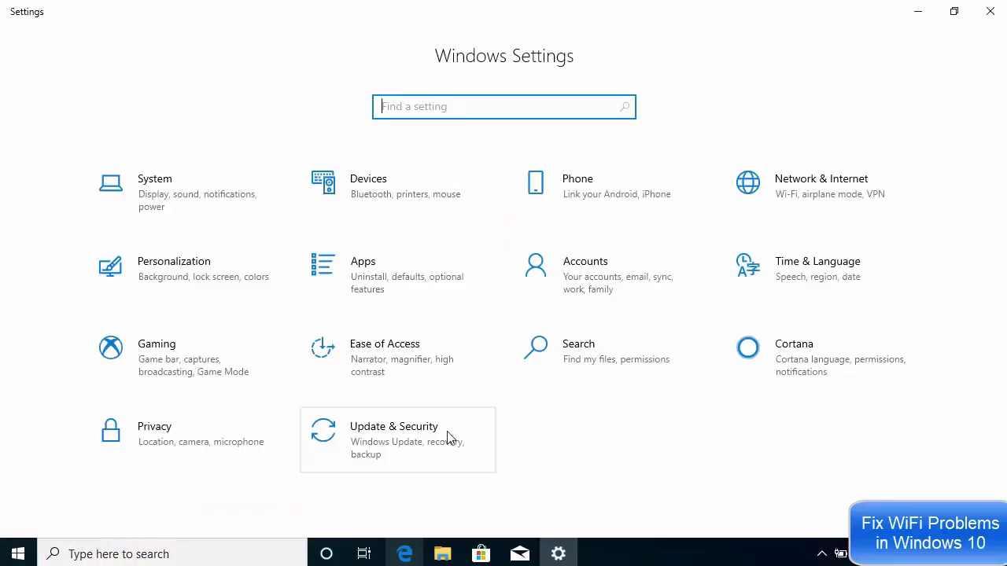
{"action": "left_click", "coordinate": [395, 446]}
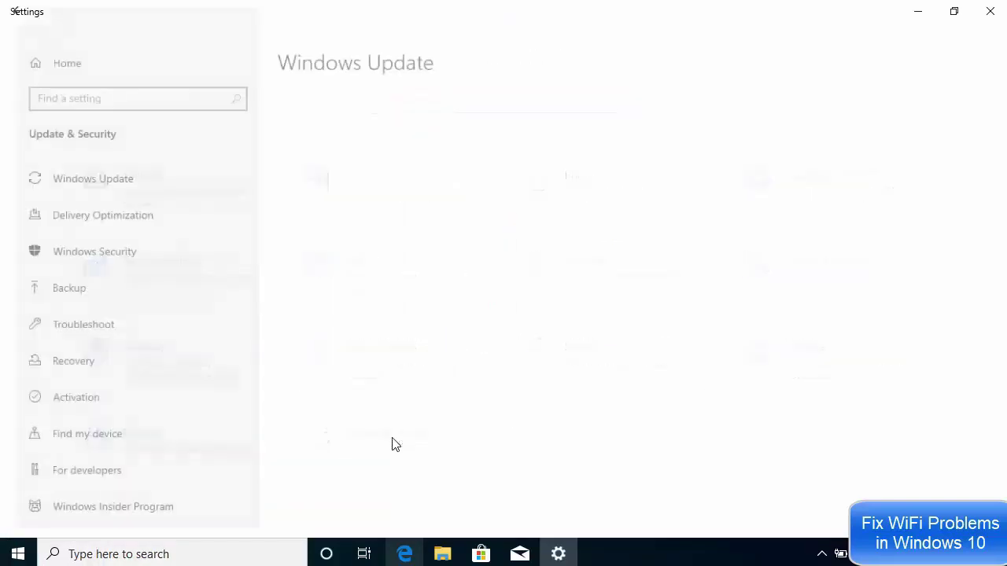
{"action": "left_click", "coordinate": [73, 370]}
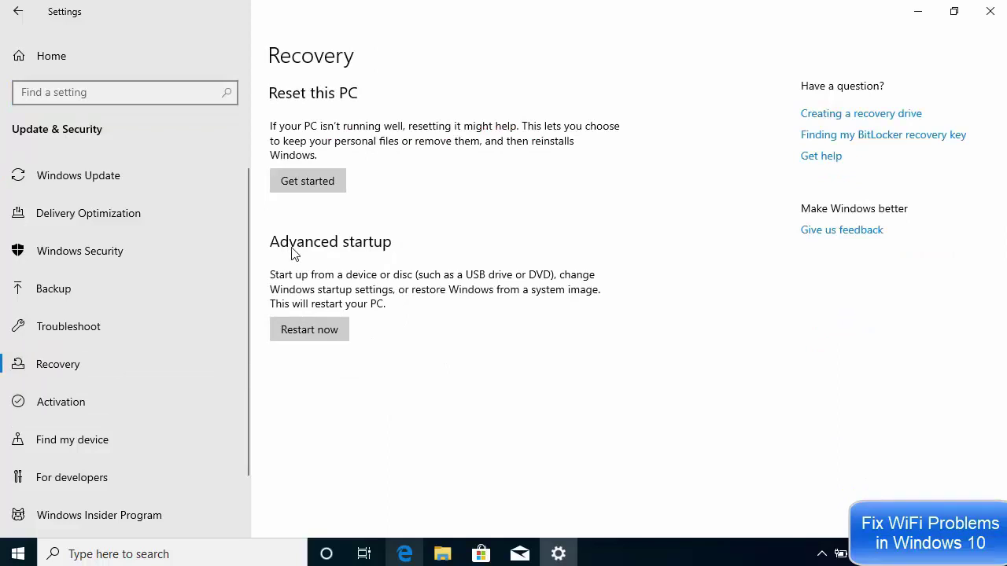
{"action": "left_click", "coordinate": [308, 330]}
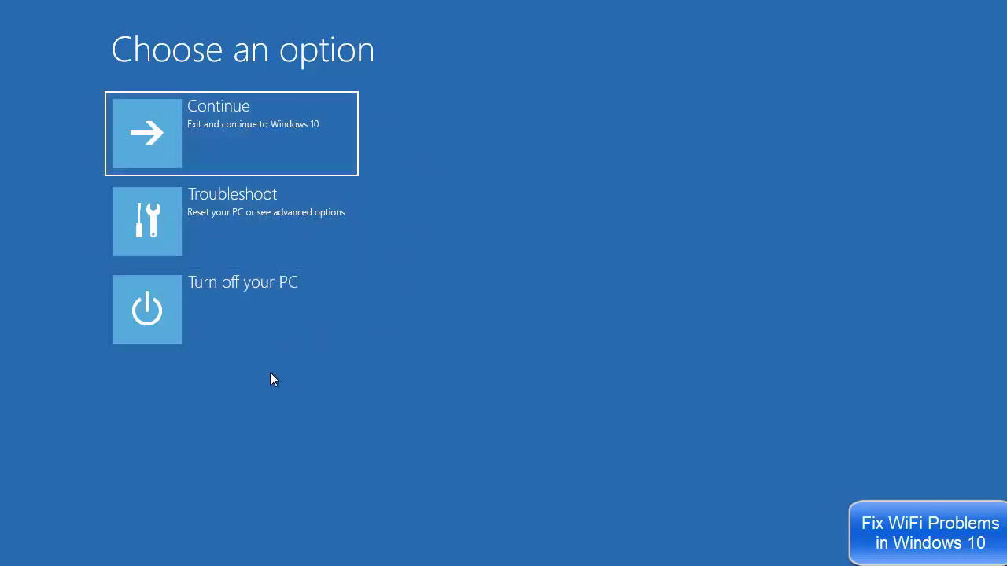
Step: Open Startup Settings from the advanced troubleshooting options of the recovery environment
{"action": "left_click", "coordinate": [235, 224]}
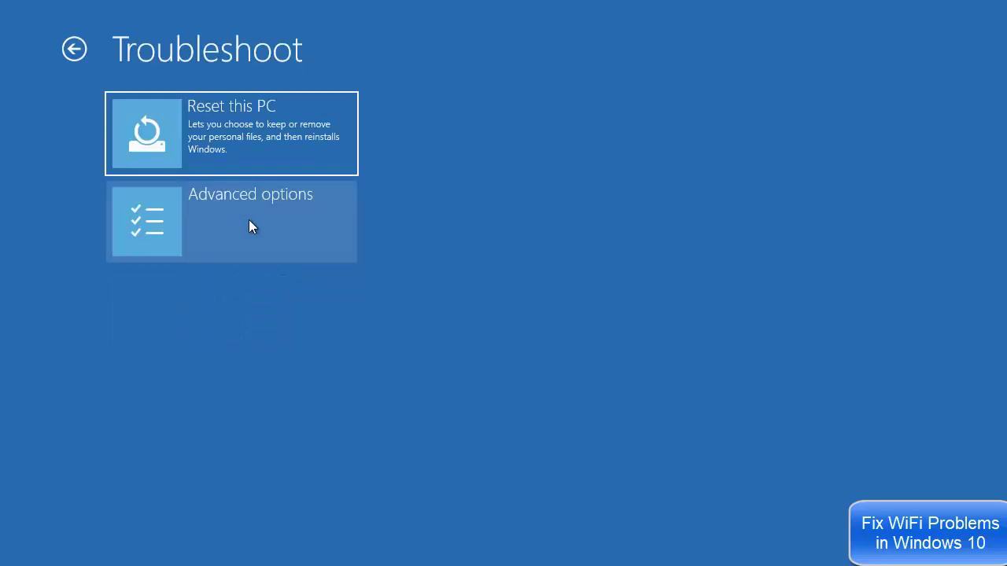
{"action": "left_click", "coordinate": [232, 219]}
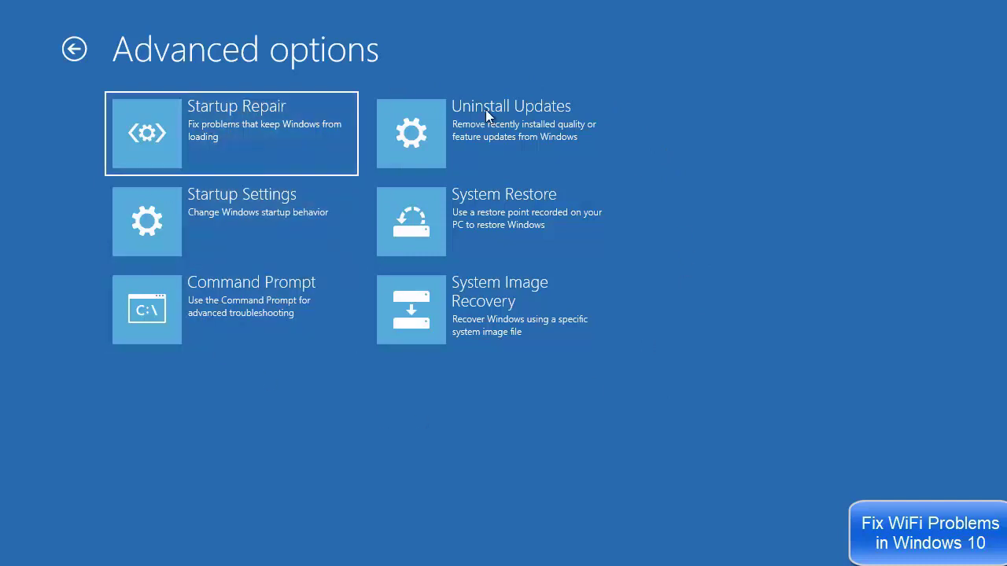
{"action": "left_click", "coordinate": [248, 214]}
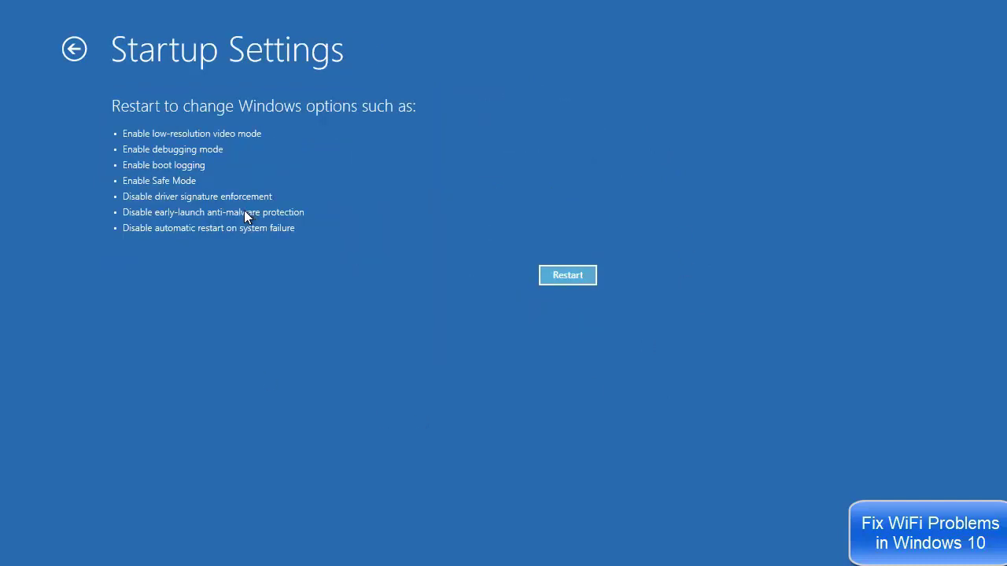
Step: Restart the PC from Startup Settings and boot into Safe Mode with Networking
{"action": "left_click", "coordinate": [553, 277]}
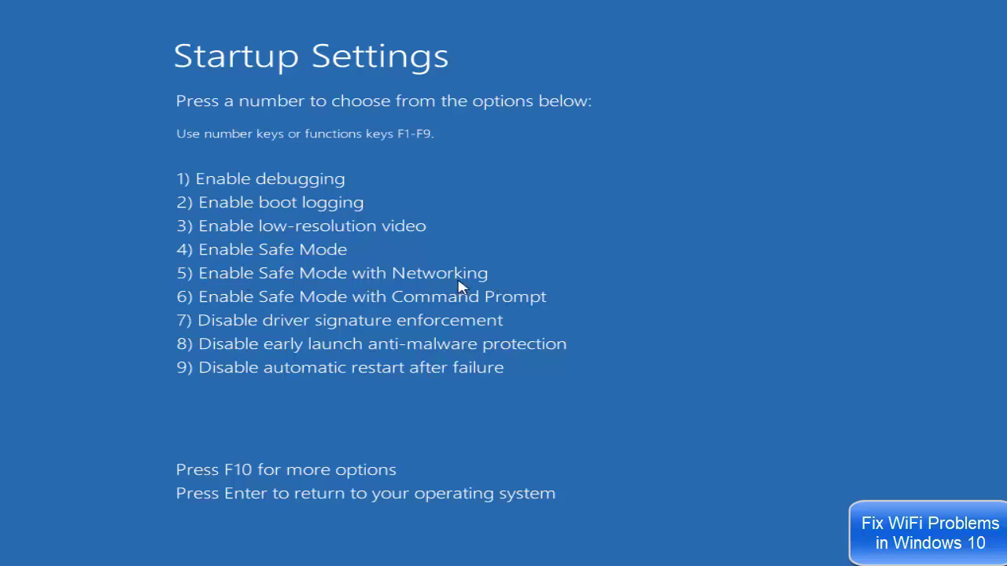
{"action": "key", "text": "5"}
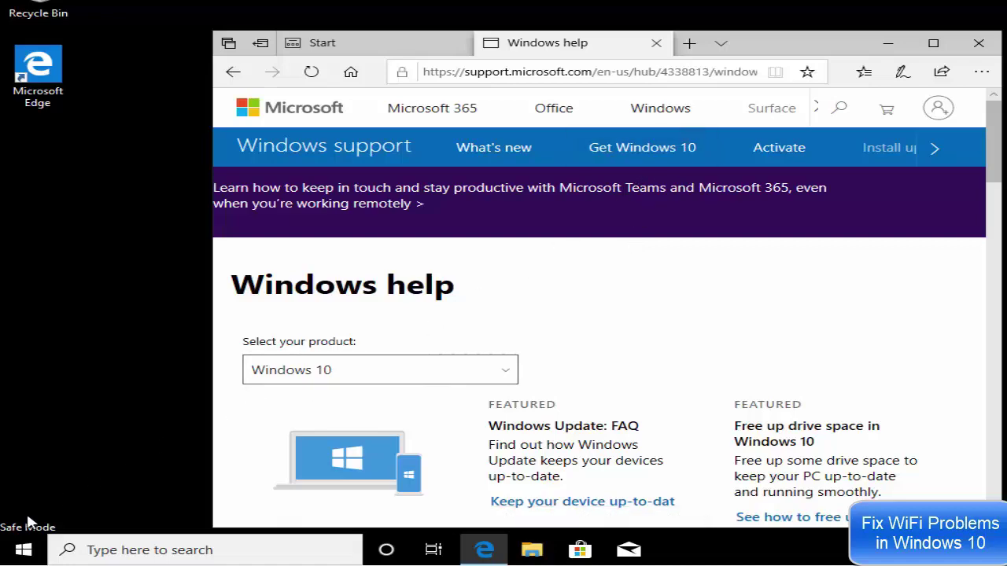
{"action": "left_click", "coordinate": [23, 551]}
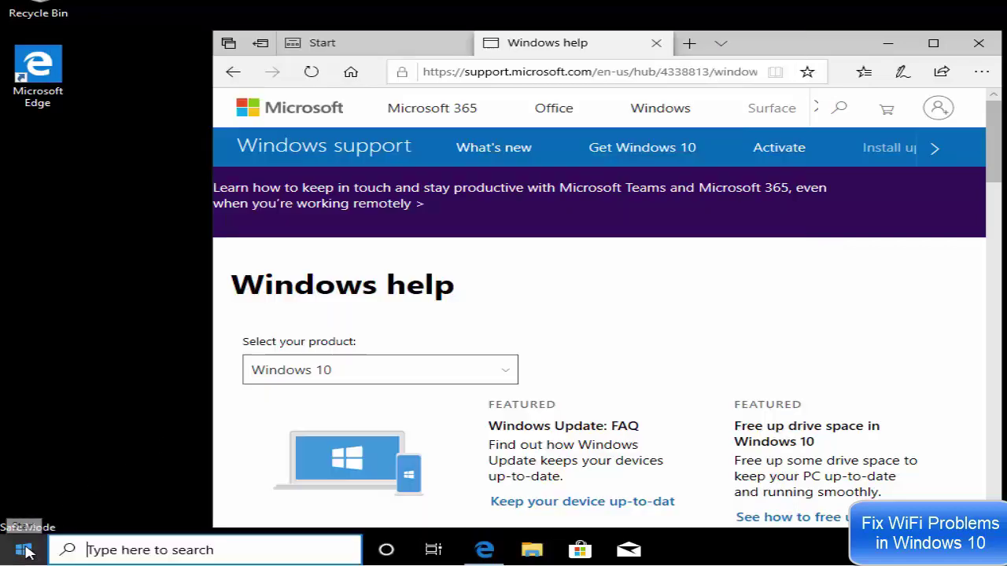
{"action": "mouse_move", "coordinate": [26, 520]}
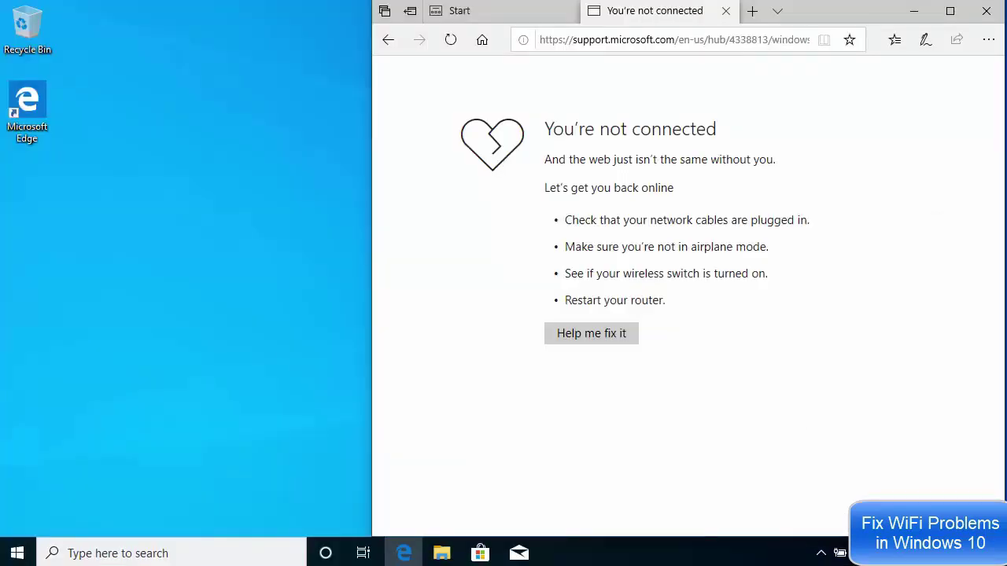
Step: Search Windows for services and open the Services app
{"action": "left_click", "coordinate": [184, 552]}
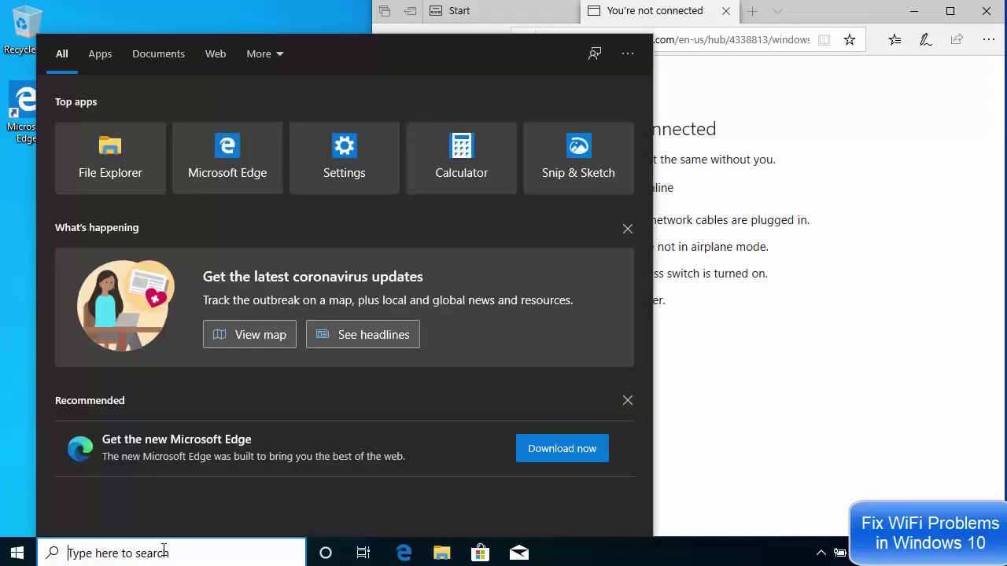
{"action": "type", "text": "ser"}
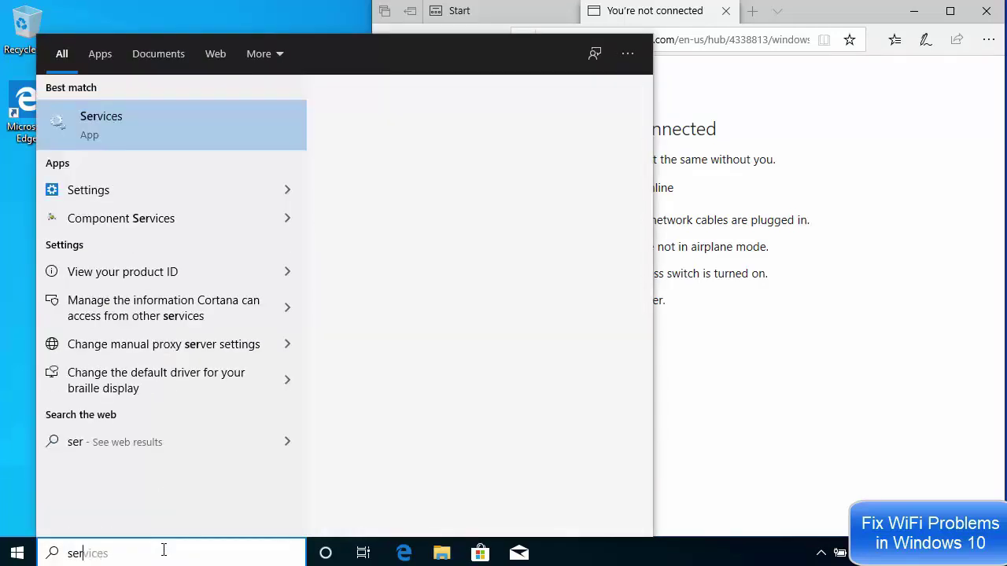
{"action": "type", "text": "vices"}
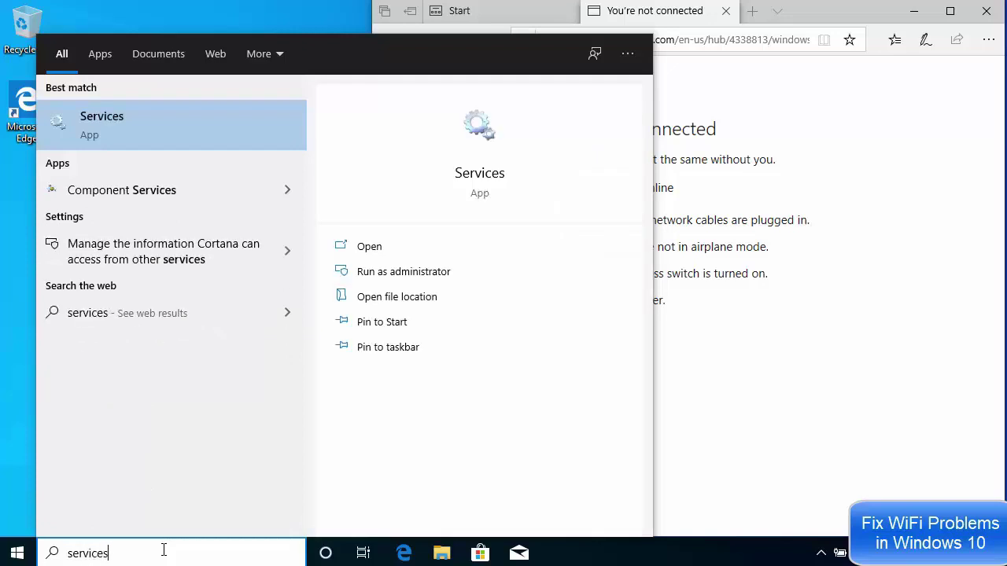
{"action": "left_click", "coordinate": [95, 132]}
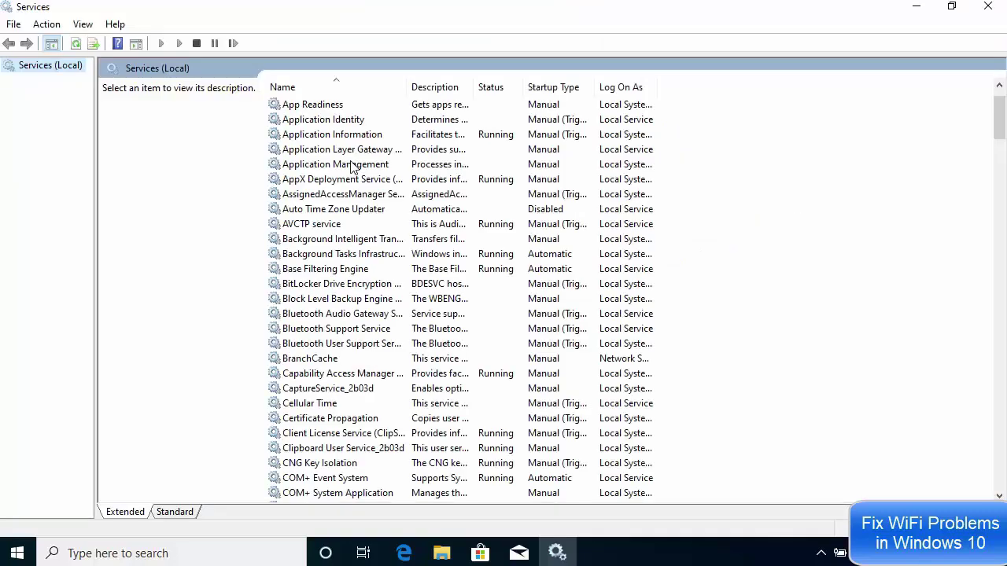
Step: Find the Network Connections service, start it from its properties and confirm the dialog
{"action": "left_click", "coordinate": [371, 165]}
{"action": "scroll", "coordinate": [371, 165], "scroll_direction": "down", "scroll_amount": 17}
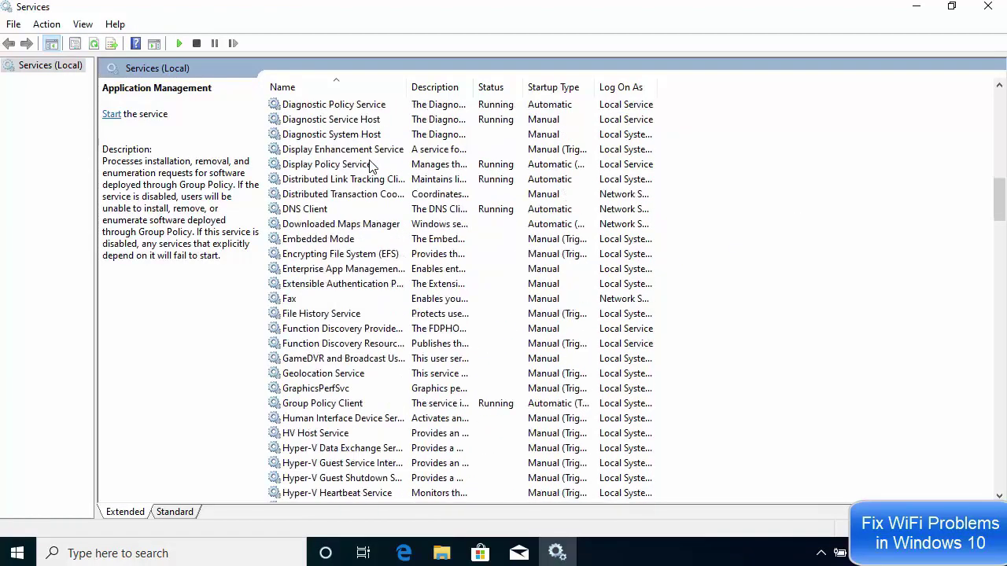
{"action": "scroll", "coordinate": [371, 165], "scroll_direction": "down", "scroll_amount": 13}
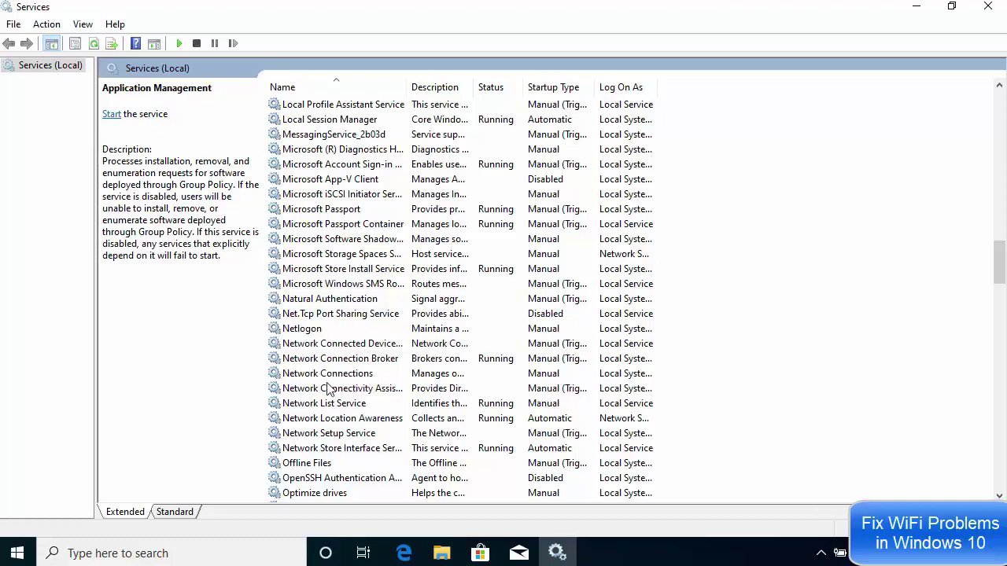
{"action": "left_click", "coordinate": [368, 376]}
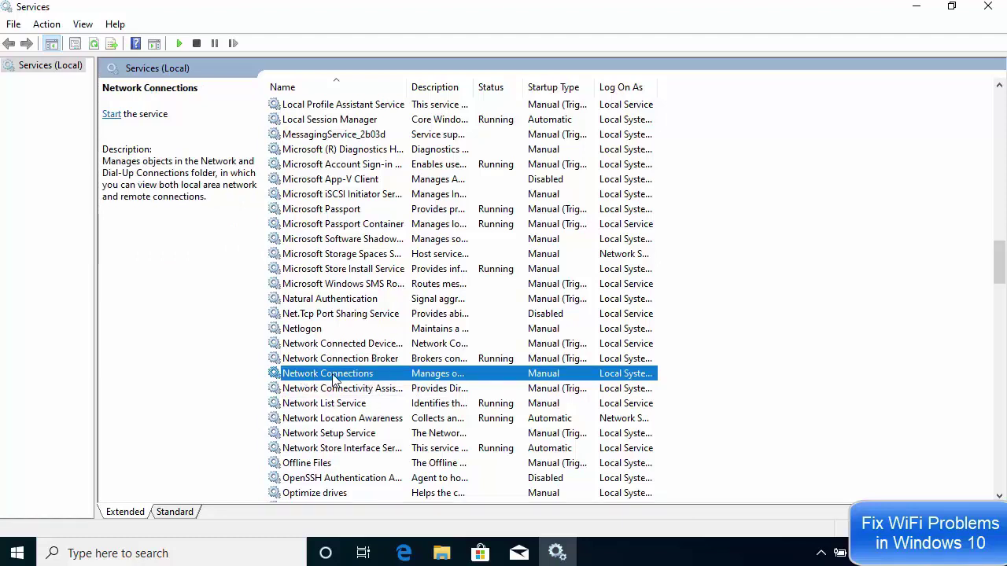
{"action": "right_click", "coordinate": [335, 379]}
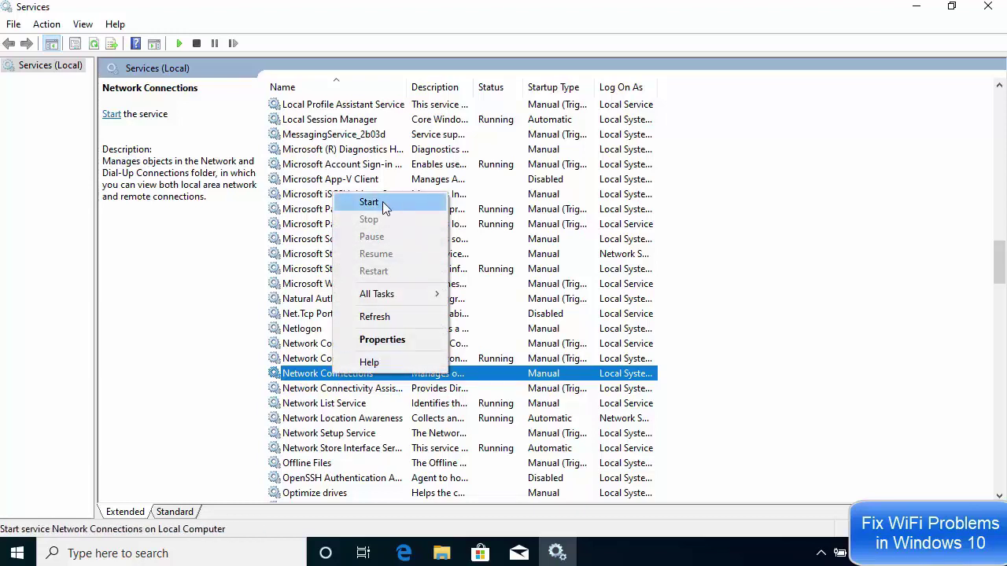
{"action": "left_click", "coordinate": [387, 345]}
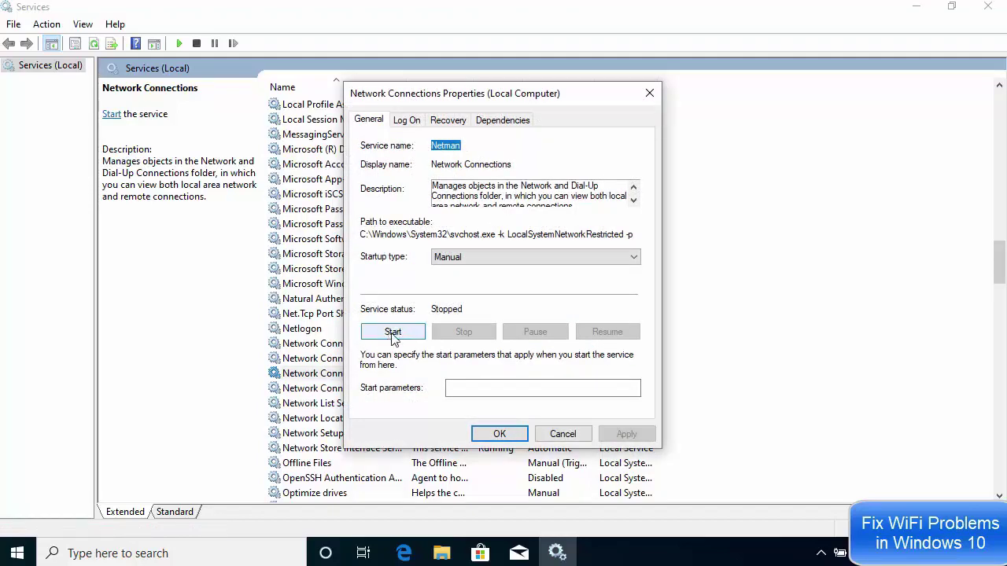
{"action": "left_click", "coordinate": [392, 333]}
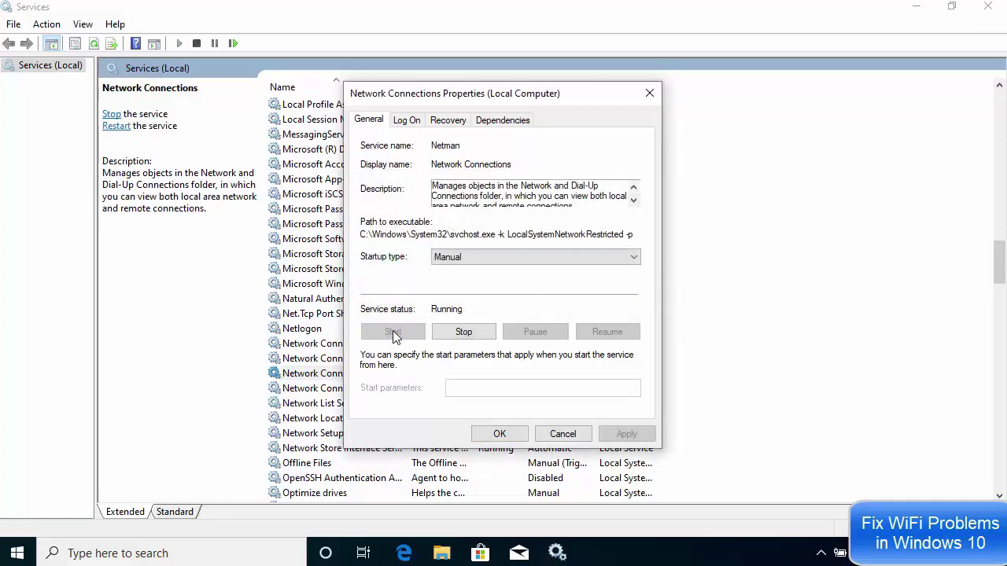
{"action": "left_click", "coordinate": [491, 432]}
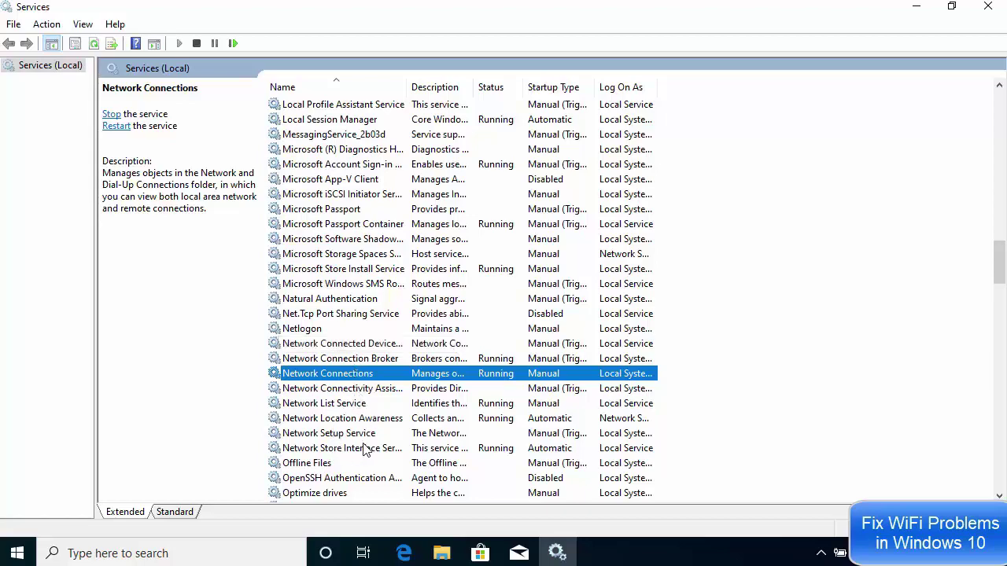
Step: Find the Wi-Fi Direct Services Connection Manager Service, start it from its properties and close the dialog
{"action": "scroll", "coordinate": [330, 394], "scroll_direction": "down", "scroll_amount": 1}
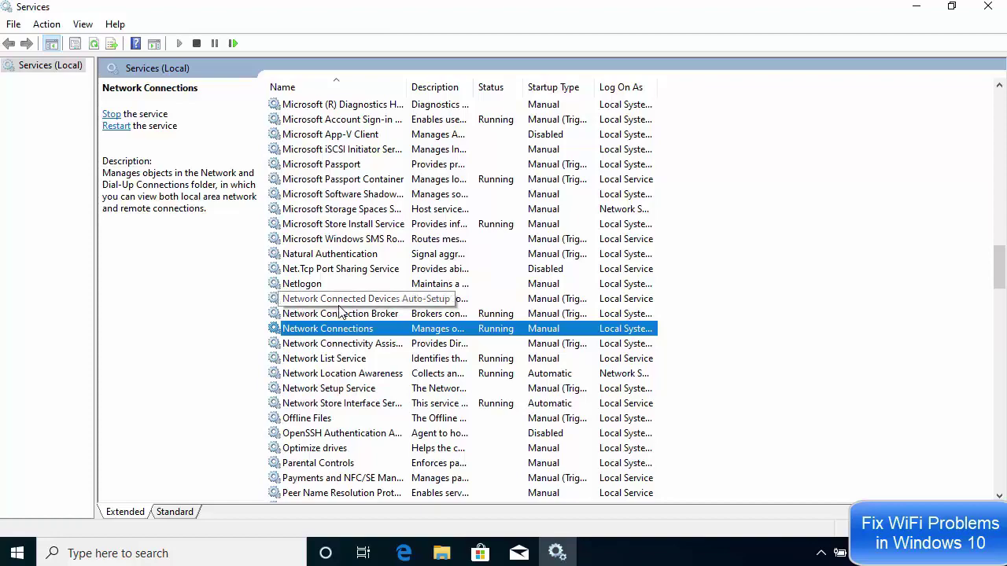
{"action": "scroll", "coordinate": [346, 313], "scroll_direction": "down", "scroll_amount": 3}
{"action": "scroll", "coordinate": [349, 313], "scroll_direction": "down", "scroll_amount": 8}
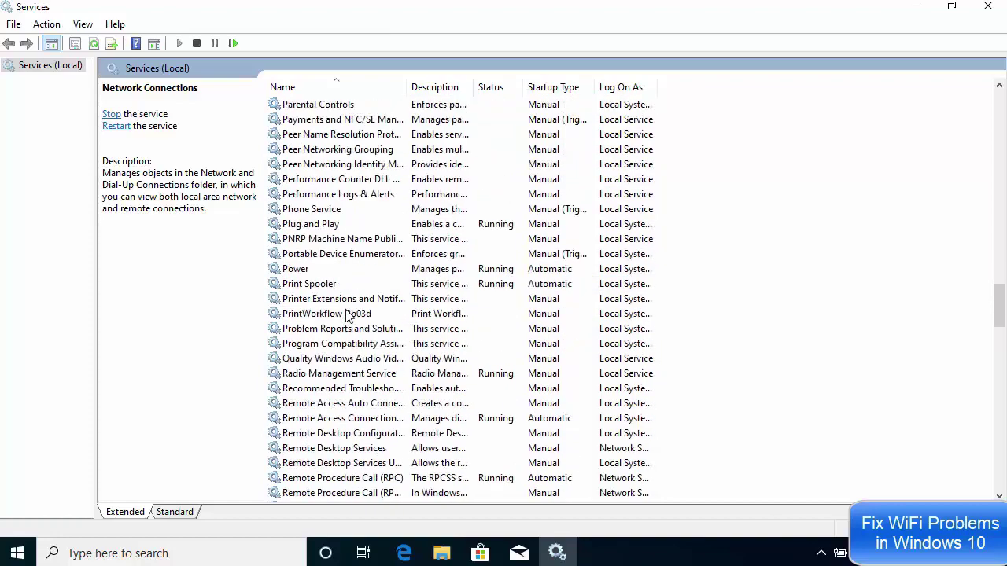
{"action": "scroll", "coordinate": [348, 313], "scroll_direction": "down", "scroll_amount": 9}
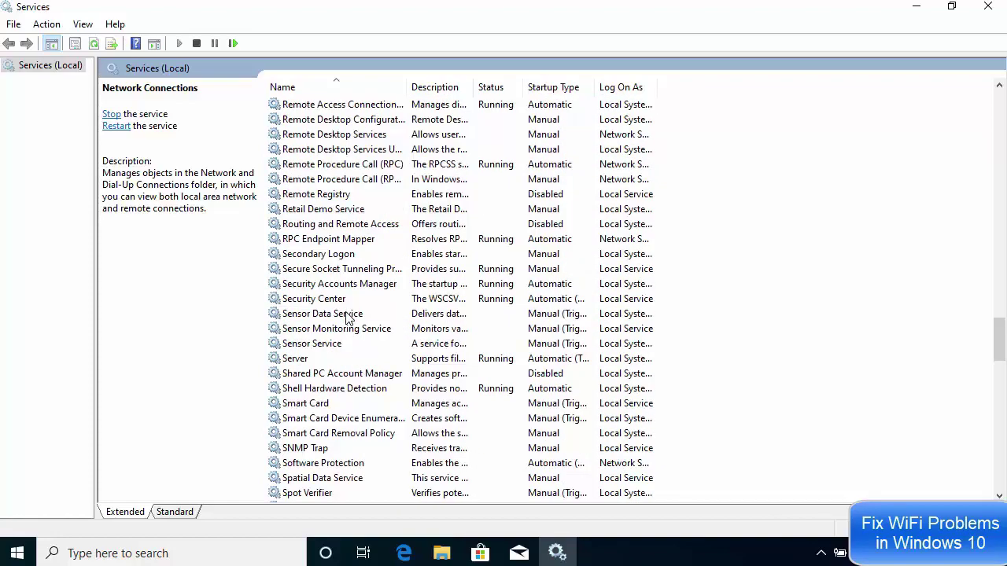
{"action": "scroll", "coordinate": [349, 318], "scroll_direction": "down", "scroll_amount": 6}
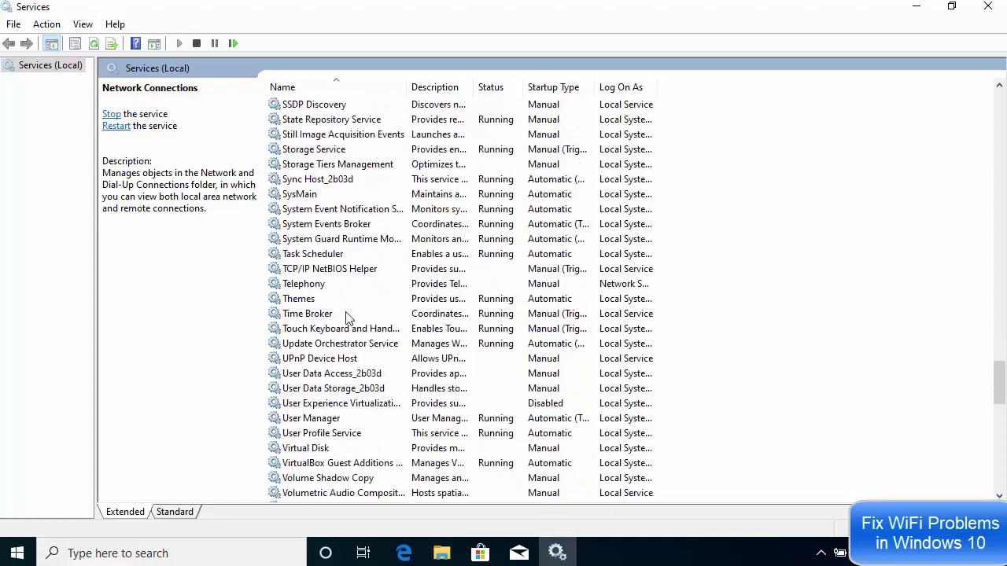
{"action": "scroll", "coordinate": [348, 319], "scroll_direction": "down", "scroll_amount": 2}
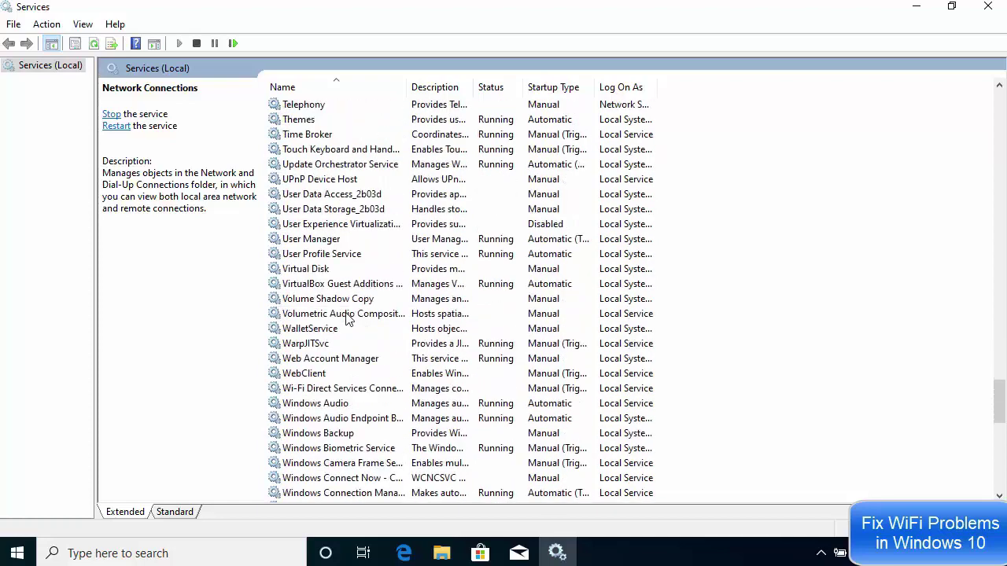
{"action": "left_click", "coordinate": [309, 393]}
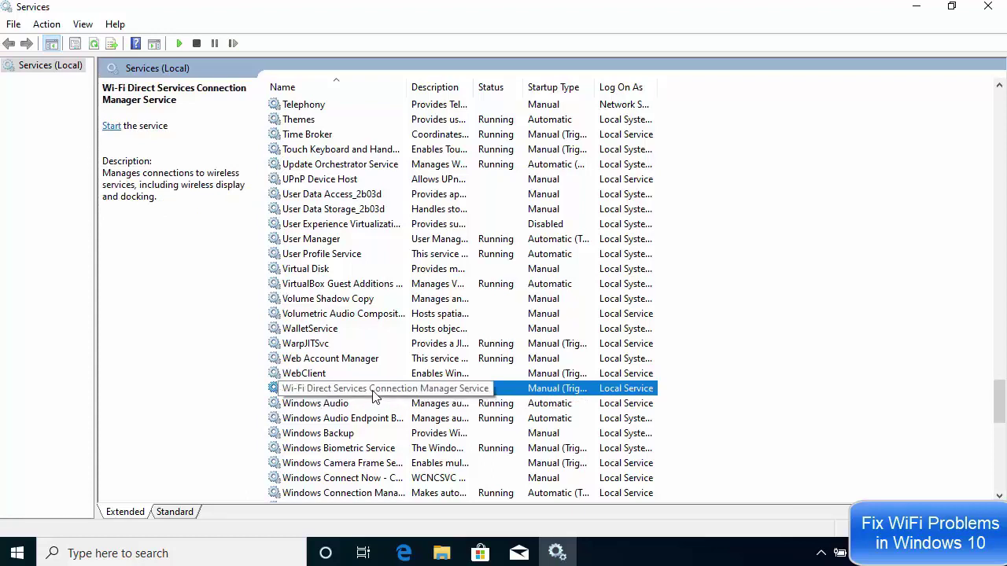
{"action": "right_click", "coordinate": [327, 391]}
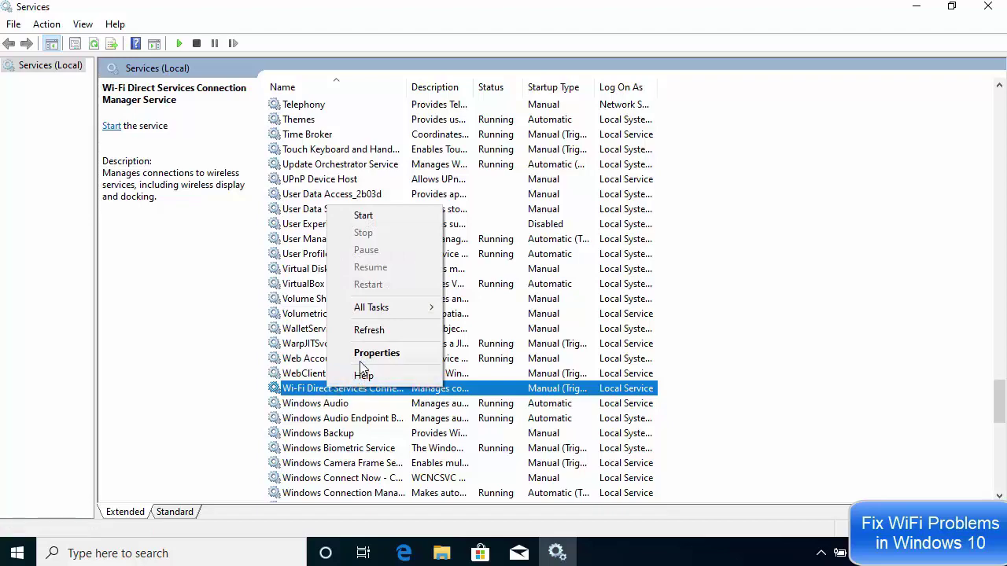
{"action": "left_click", "coordinate": [388, 361]}
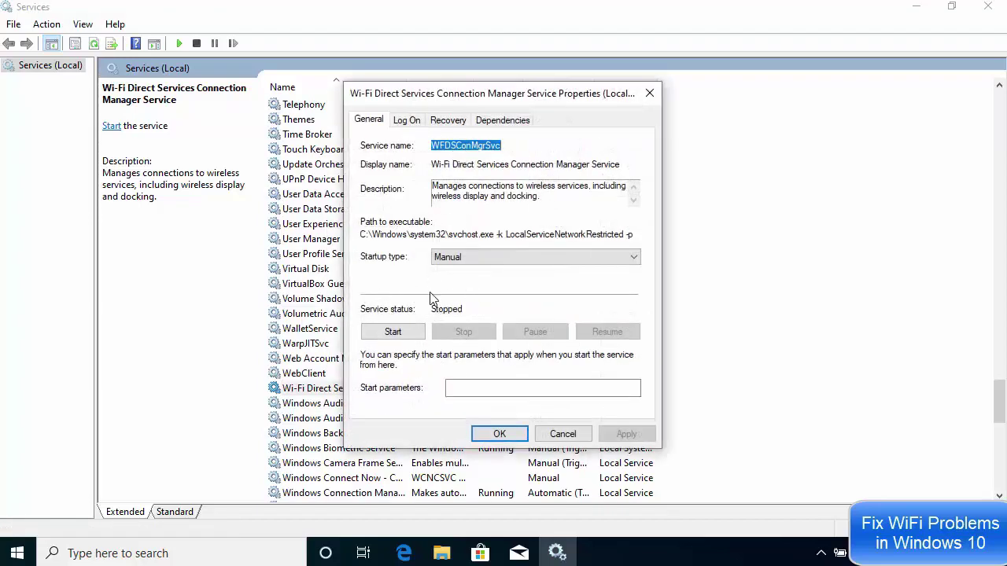
{"action": "left_click", "coordinate": [392, 331]}
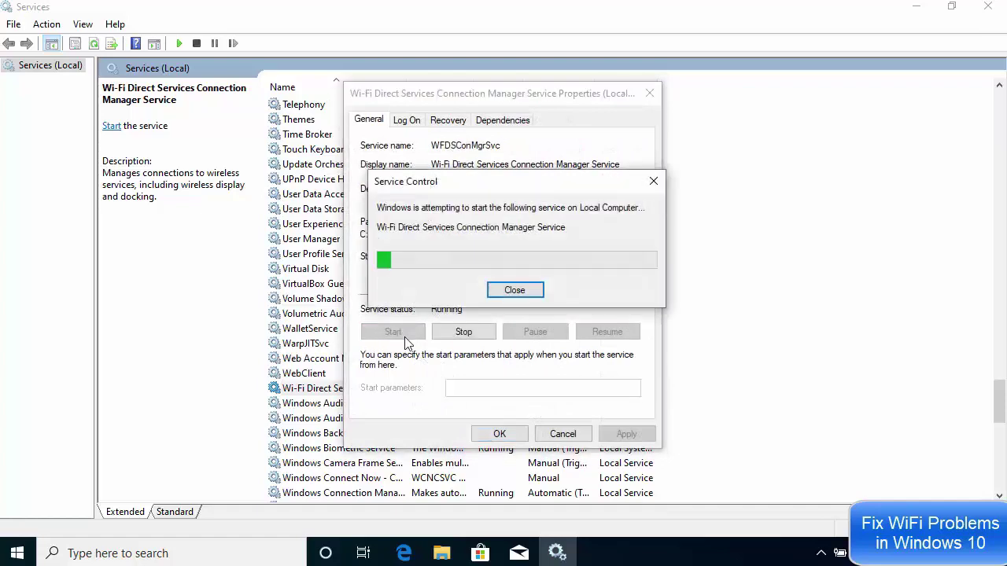
{"action": "key", "text": "Return"}
Step: Start the WLAN AutoConfig service from its properties, close the dialog and minimize the Services window
{"action": "scroll", "coordinate": [314, 343], "scroll_direction": "down", "scroll_amount": 1}
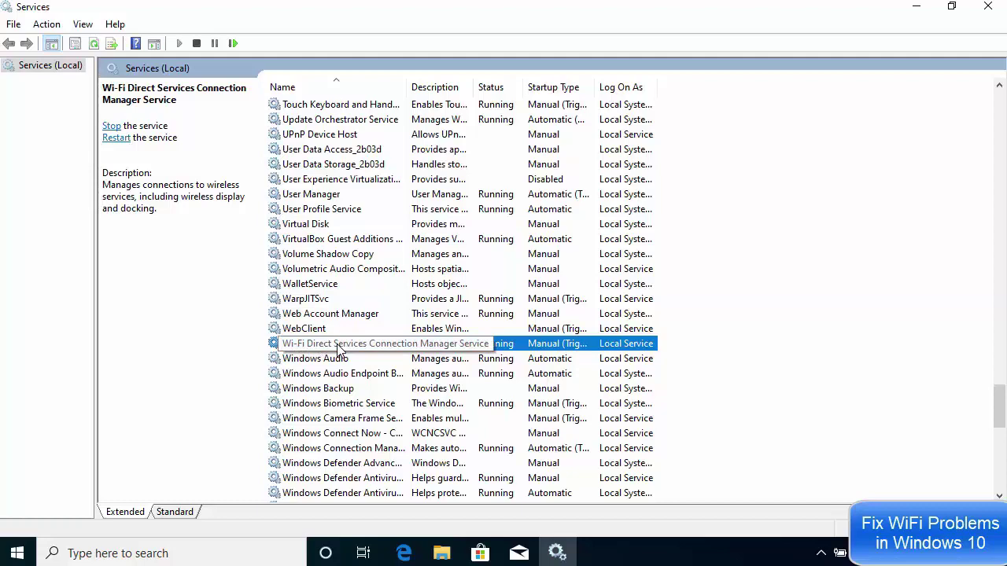
{"action": "scroll", "coordinate": [338, 349], "scroll_direction": "down", "scroll_amount": 8}
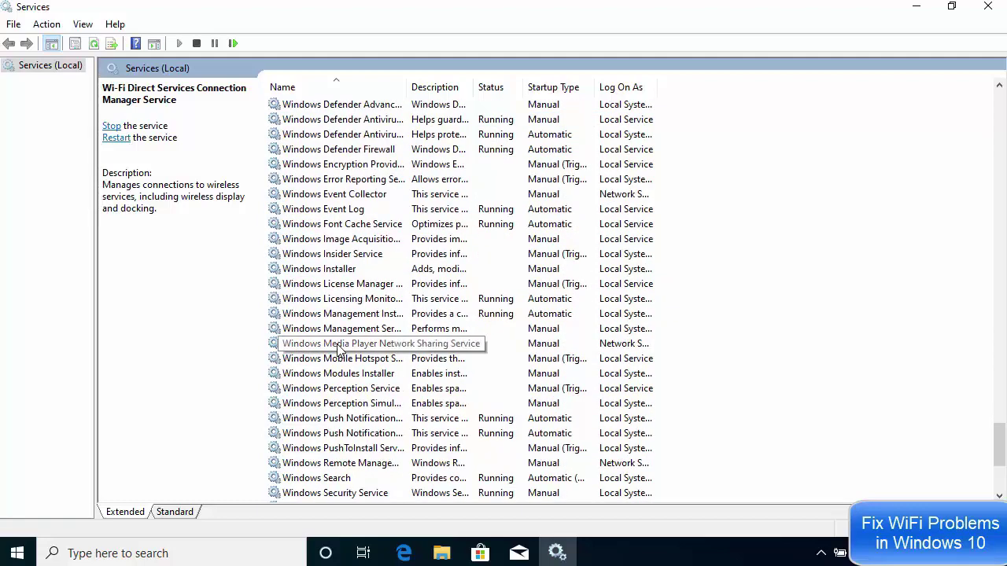
{"action": "scroll", "coordinate": [338, 348], "scroll_direction": "down", "scroll_amount": 5}
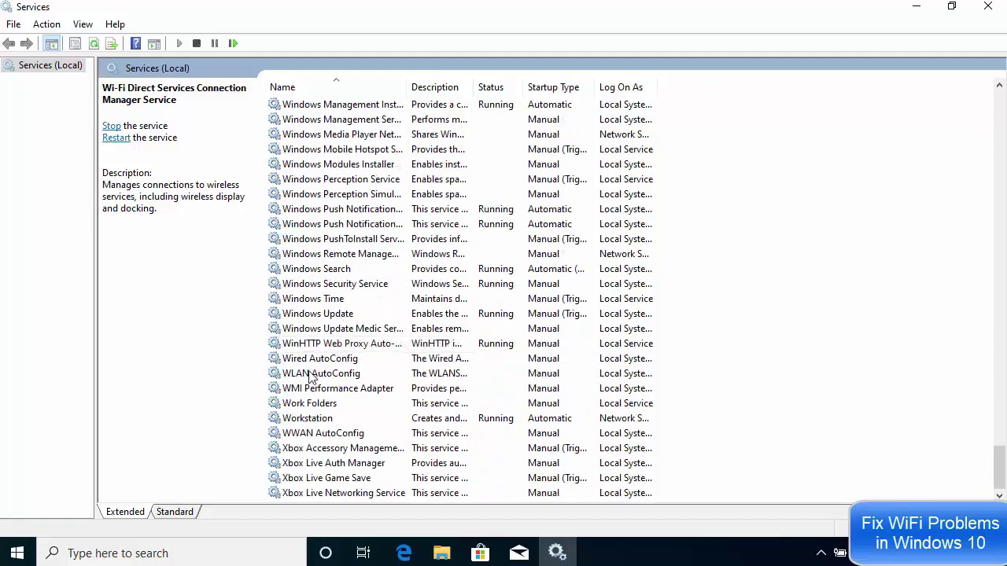
{"action": "left_click", "coordinate": [311, 376]}
{"action": "left_click", "coordinate": [314, 360]}
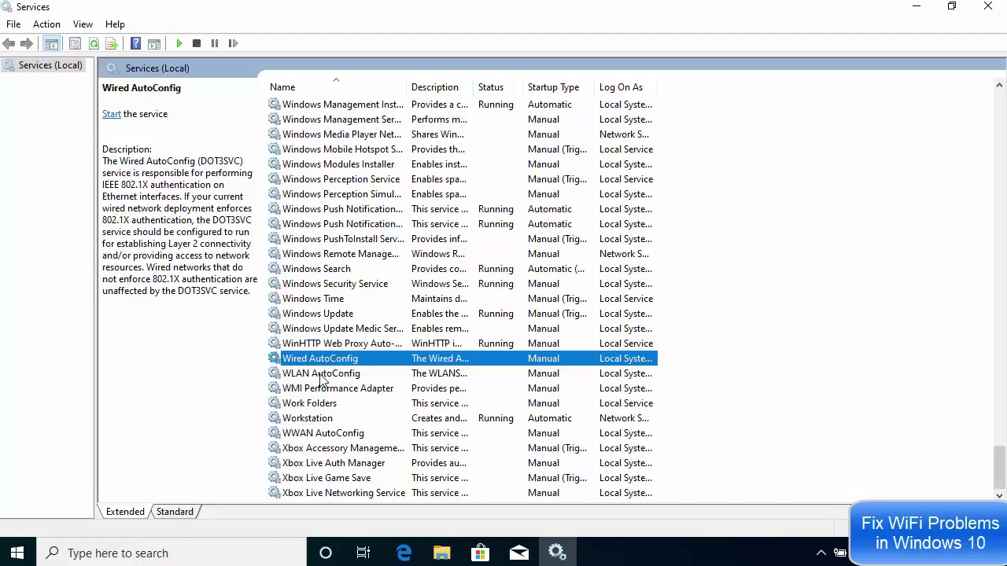
{"action": "left_click", "coordinate": [322, 380]}
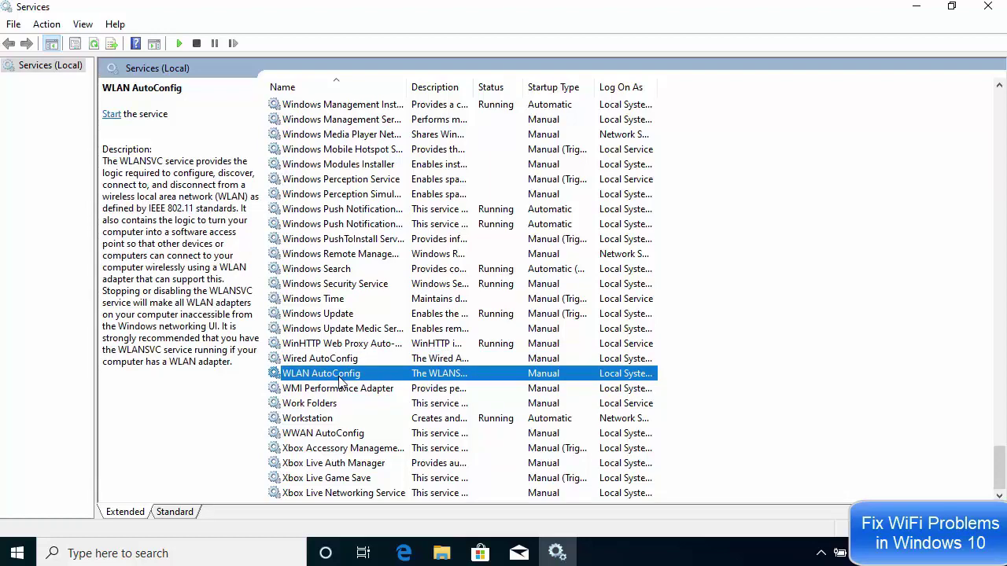
{"action": "right_click", "coordinate": [340, 380]}
{"action": "left_click", "coordinate": [370, 342]}
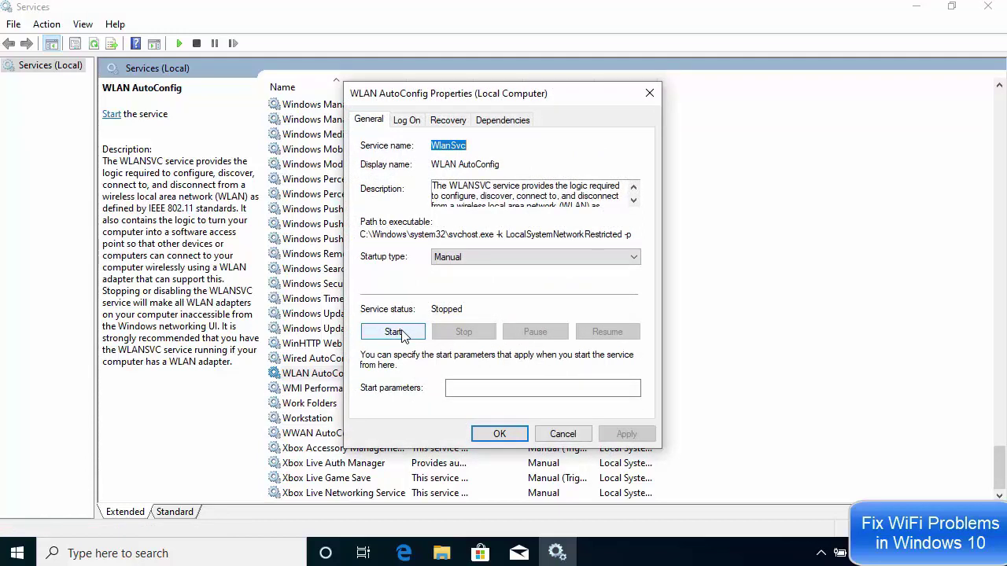
{"action": "left_click", "coordinate": [393, 332]}
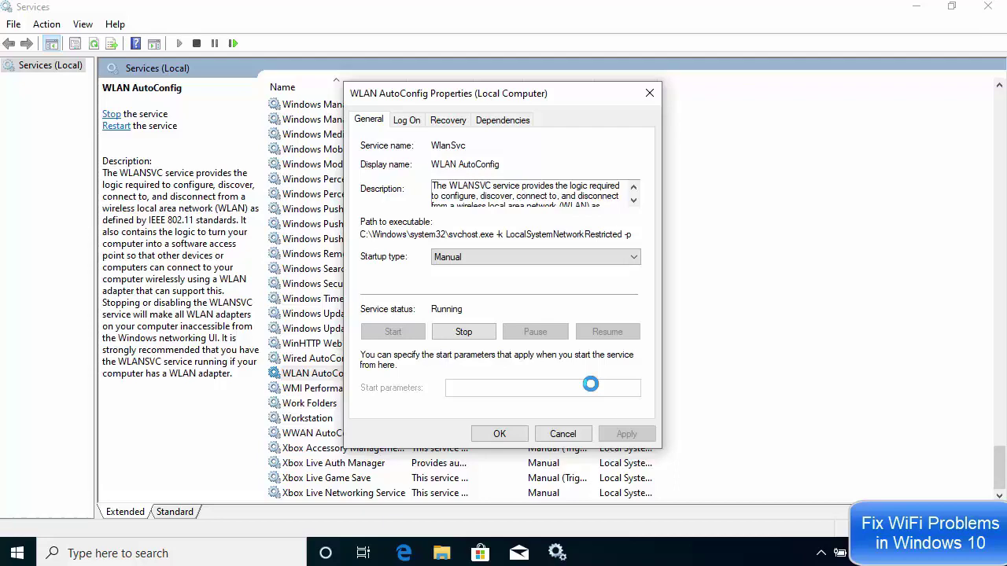
{"action": "left_click", "coordinate": [562, 435]}
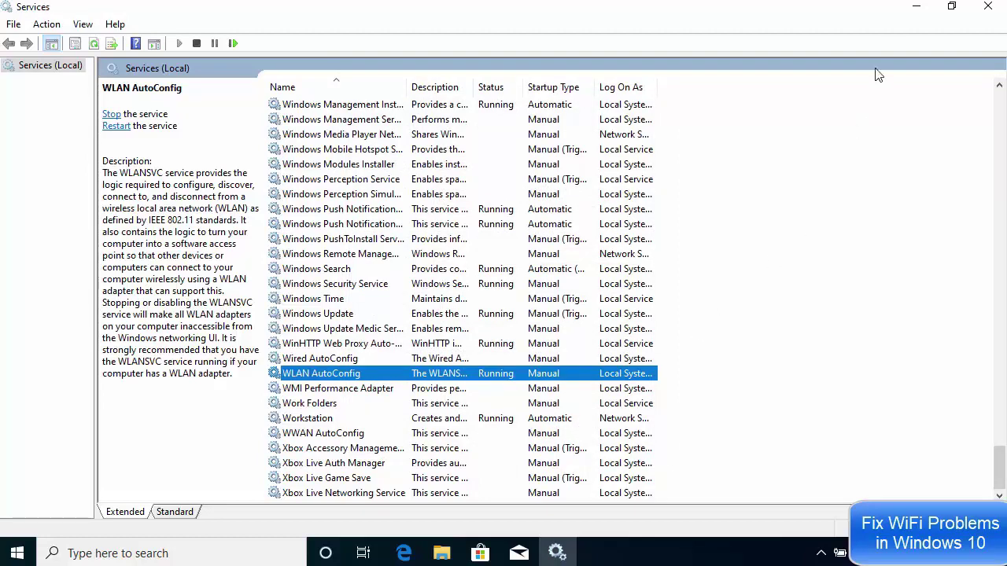
{"action": "left_click", "coordinate": [917, 15]}
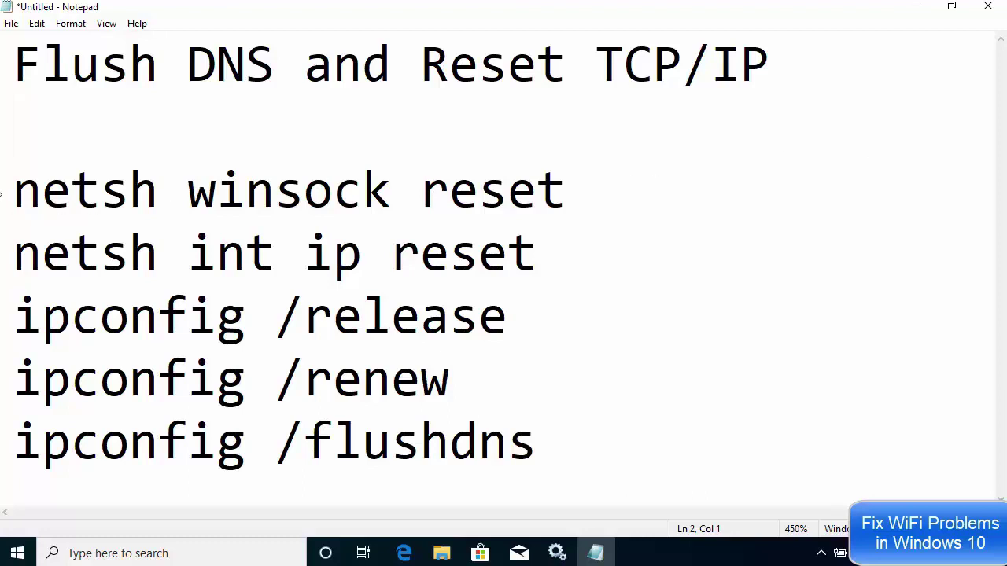
Step: Review the netsh and ipconfig commands for flushing DNS and resetting TCP/IP in the Notepad note
{"action": "left_click_drag", "start_coordinate": [6, 197], "coordinate": [528, 419]}
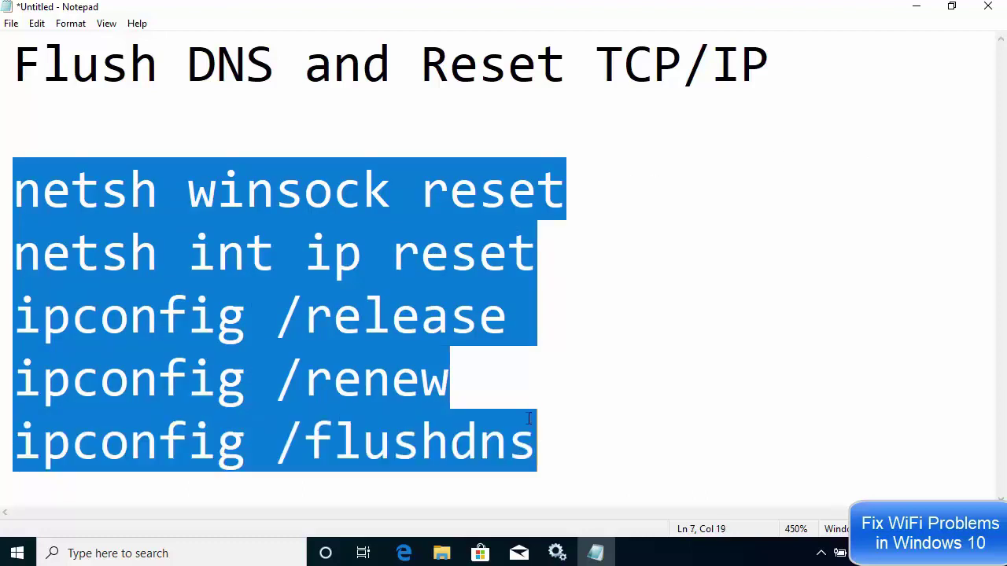
{"action": "left_click", "coordinate": [576, 218]}
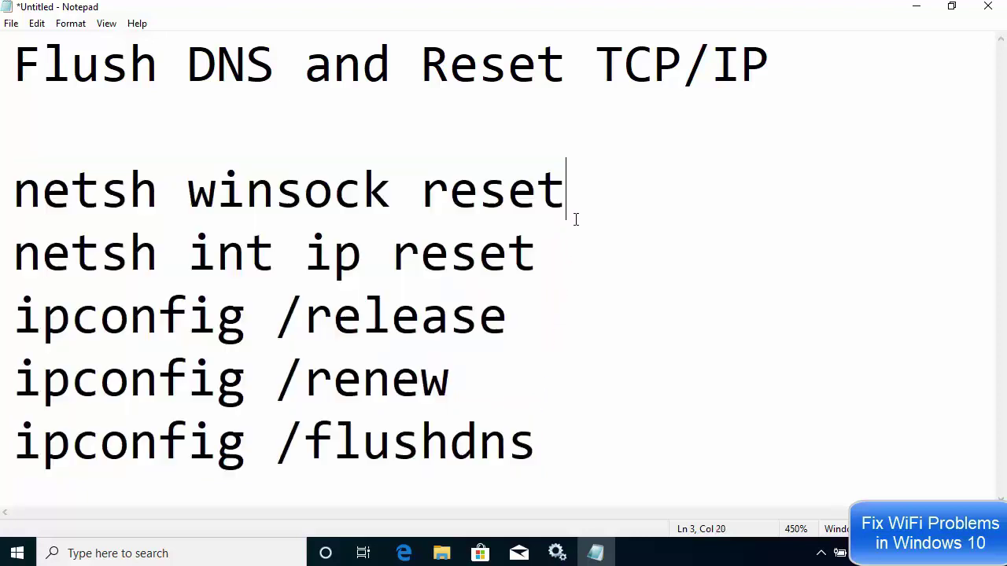
Step: Copy the netsh winsock reset command from the Notepad note and minimize Notepad
{"action": "left_click_drag", "start_coordinate": [578, 202], "coordinate": [16, 195]}
{"action": "key", "text": "ctrl+c"}
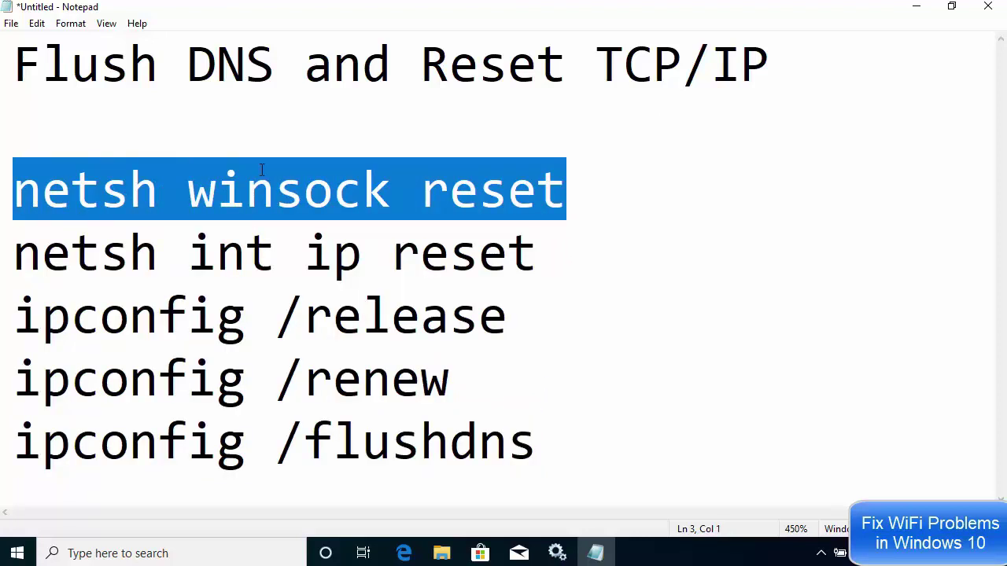
{"action": "left_click", "coordinate": [916, 7]}
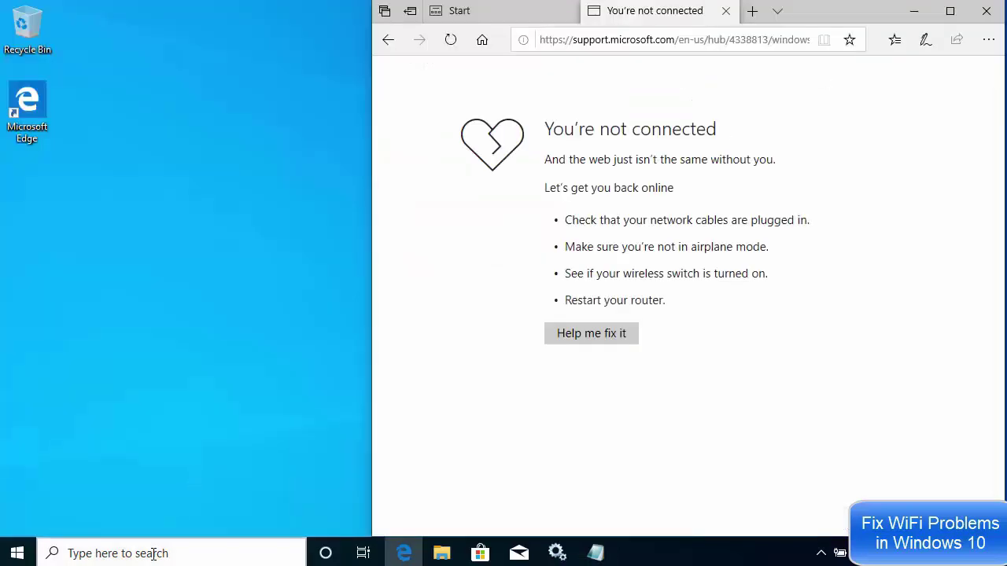
Step: Search Windows for cmd, run Command Prompt as administrator and approve the elevation request
{"action": "left_click", "coordinate": [153, 553]}
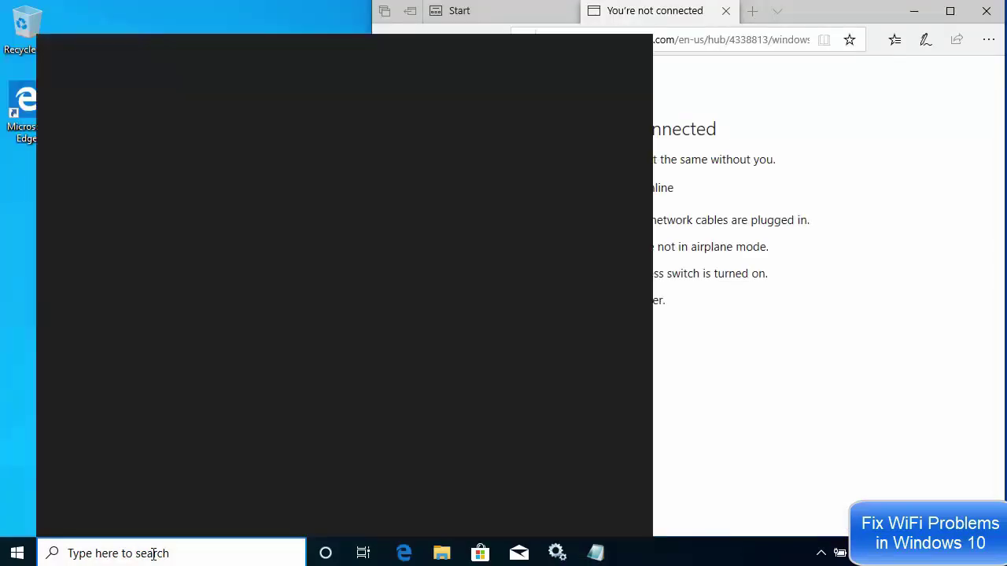
{"action": "type", "text": "cmd"}
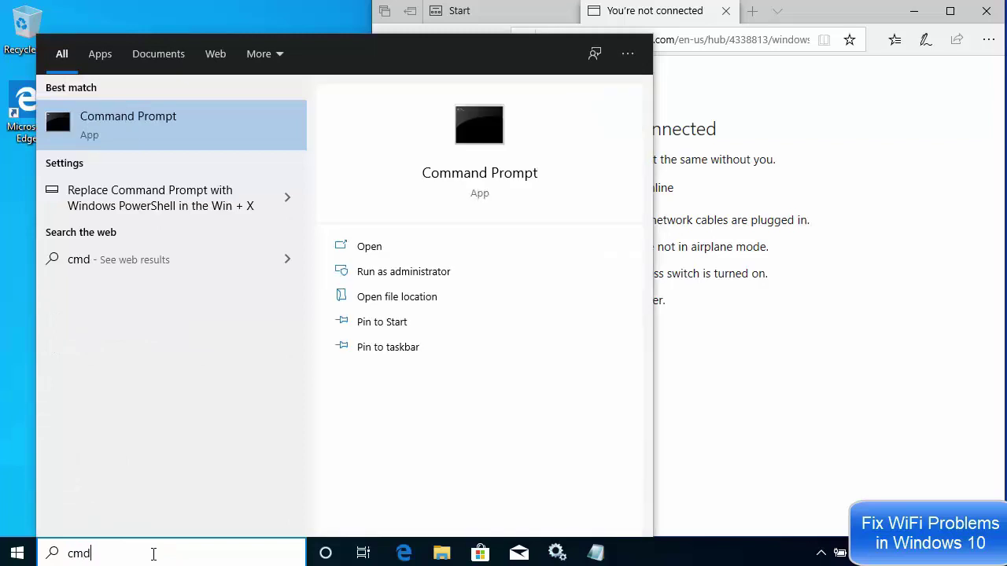
{"action": "right_click", "coordinate": [129, 128]}
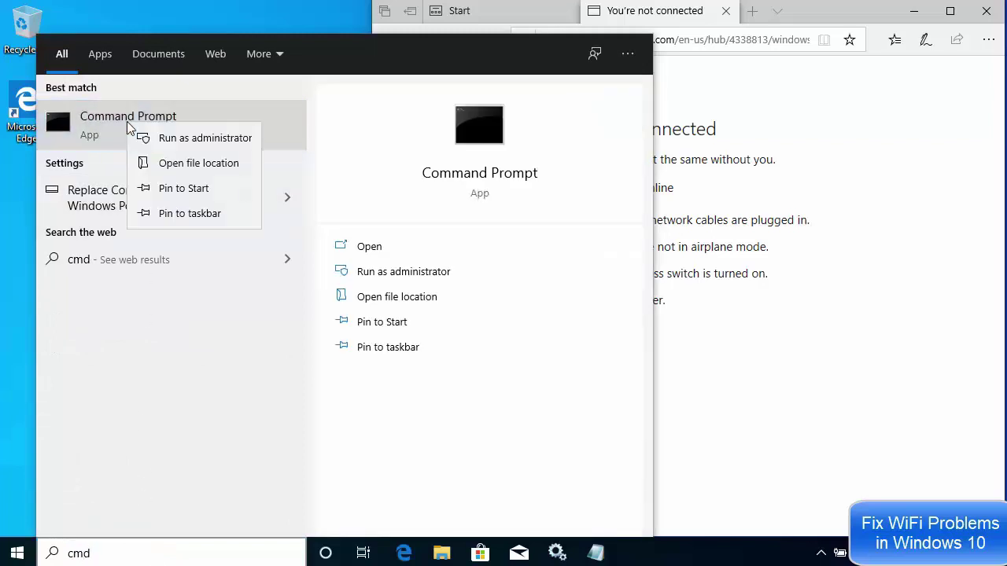
{"action": "left_click", "coordinate": [187, 141]}
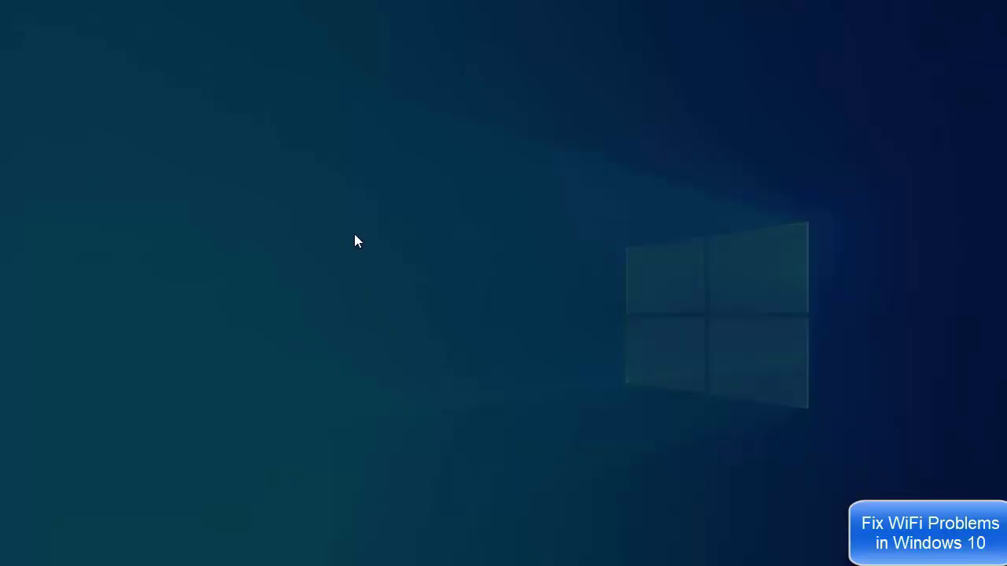
{"action": "left_click", "coordinate": [445, 373]}
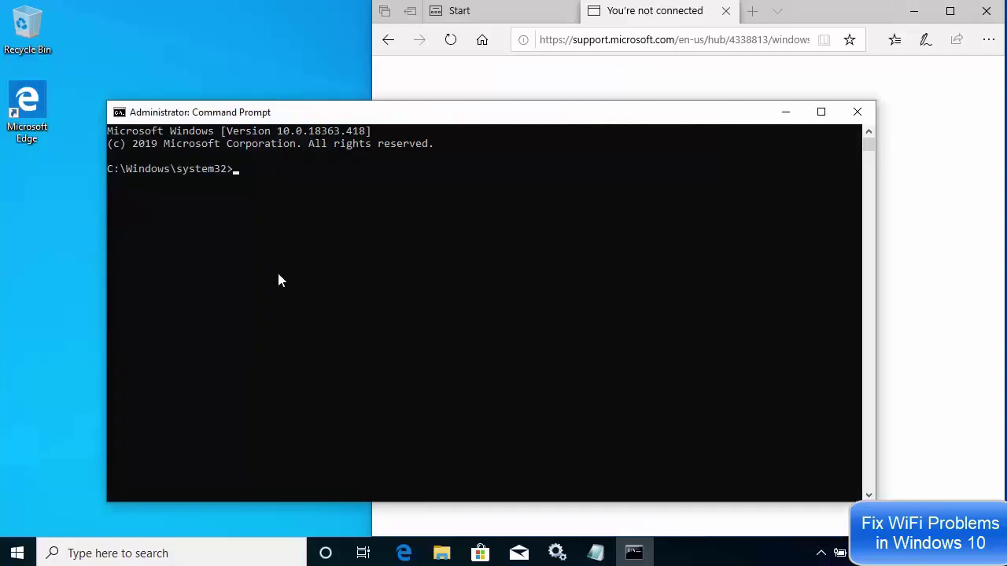
Step: Set the Command Prompt font size to 28 in the window's properties and apply it
{"action": "left_click", "coordinate": [119, 112]}
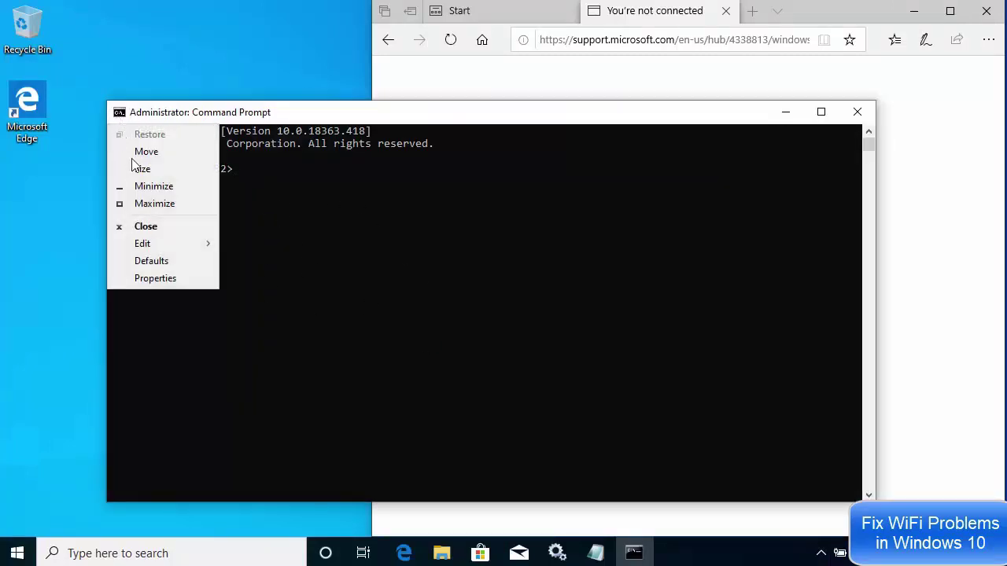
{"action": "left_click", "coordinate": [154, 282]}
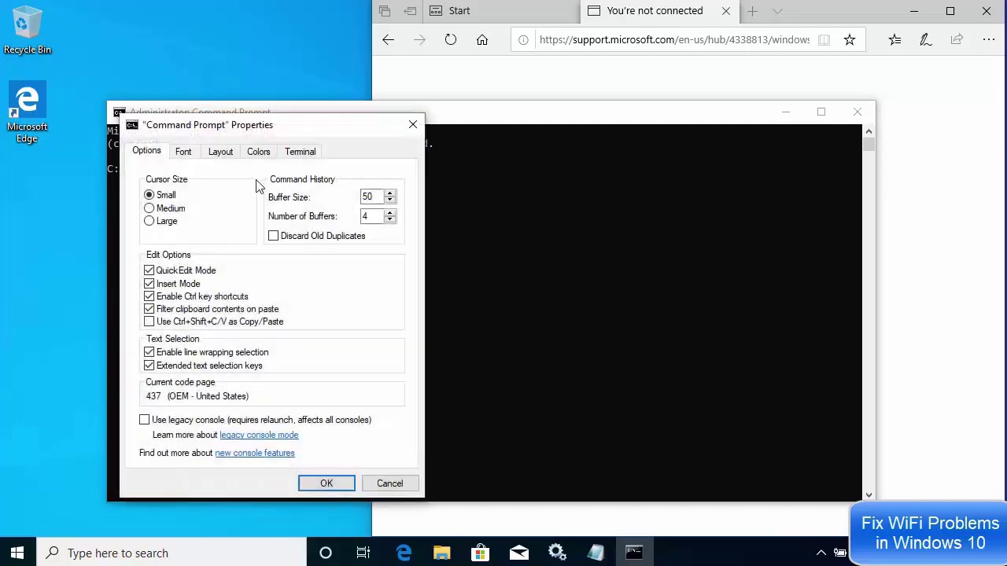
{"action": "left_click", "coordinate": [191, 153]}
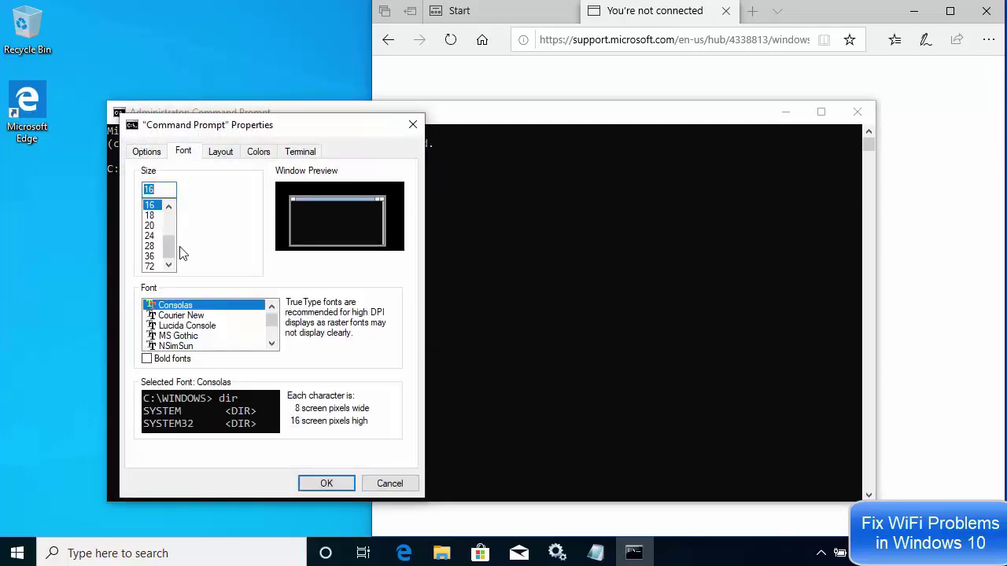
{"action": "left_click", "coordinate": [153, 236]}
{"action": "left_click", "coordinate": [153, 247]}
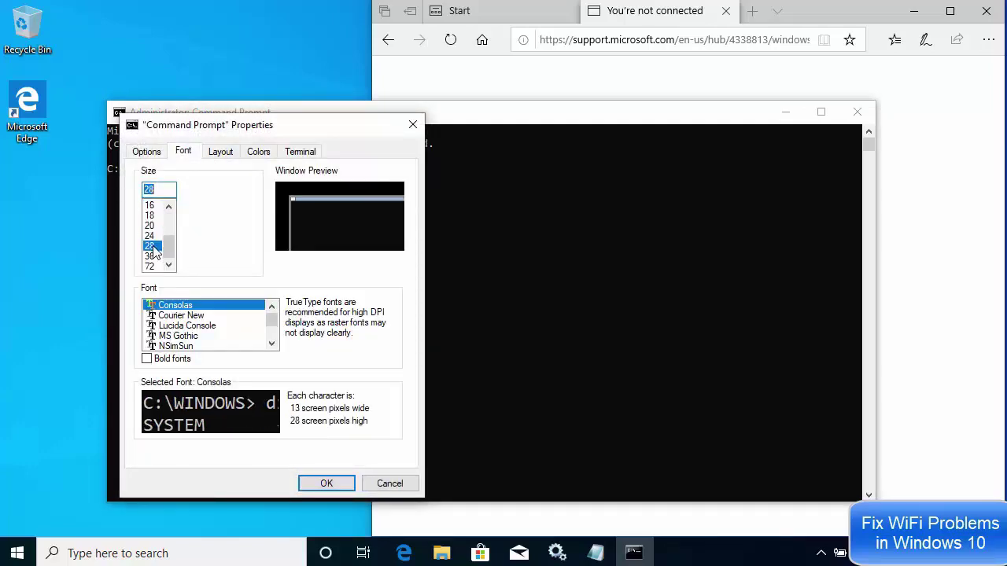
{"action": "left_click", "coordinate": [316, 481]}
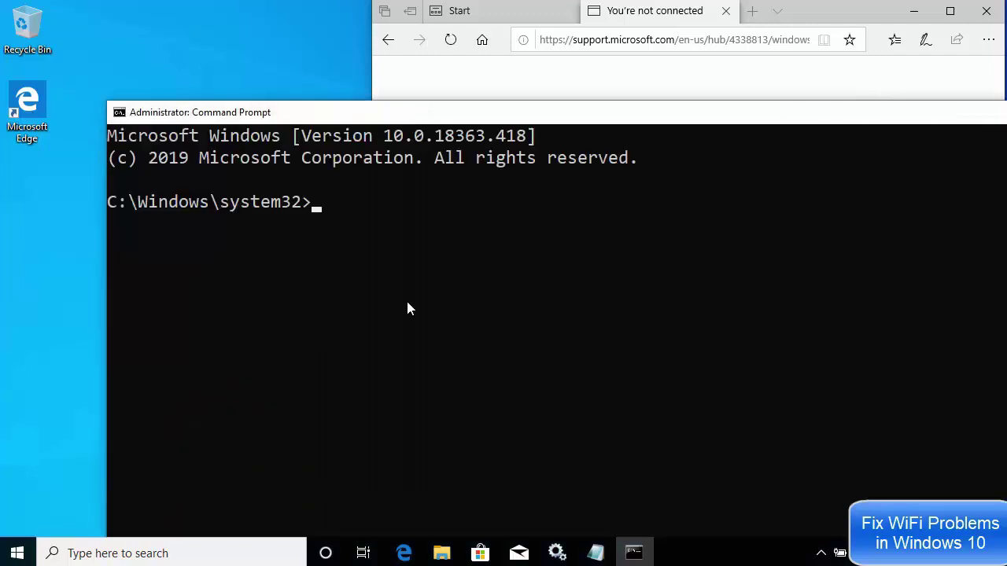
Step: Maximize the administrator Command Prompt window and run the copied netsh winsock reset command
{"action": "double_click", "coordinate": [441, 111]}
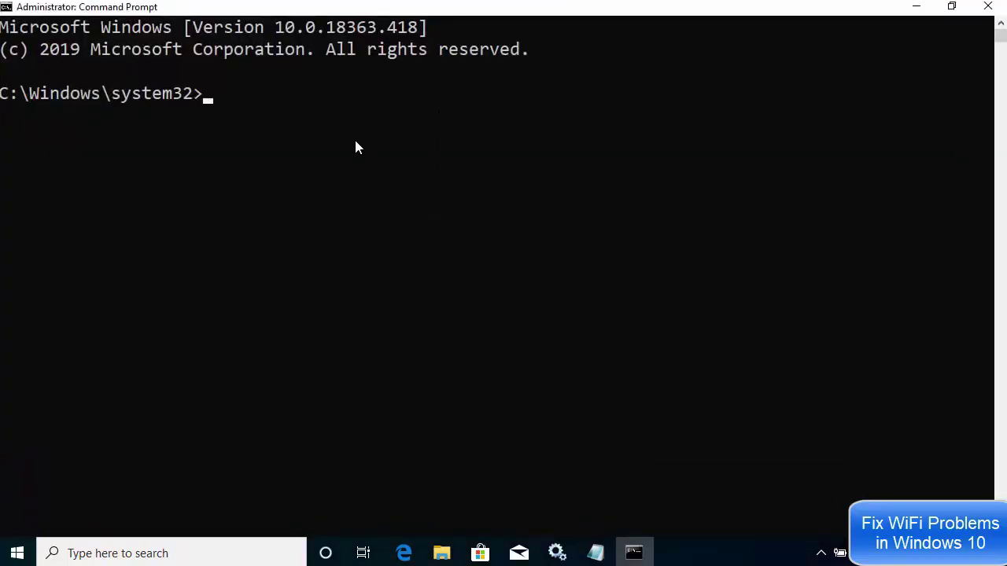
{"action": "right_click", "coordinate": [274, 111]}
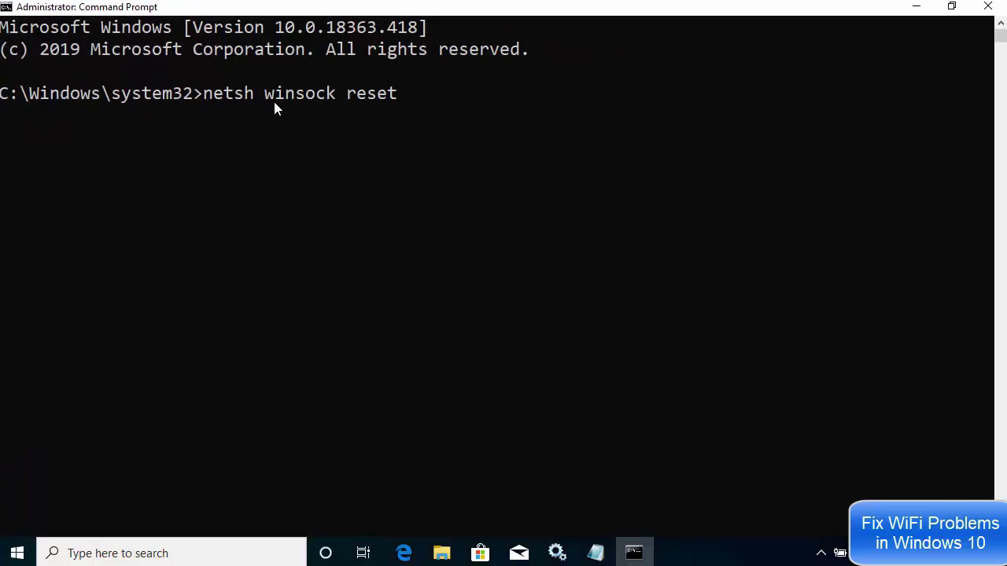
{"action": "key", "text": "Return"}
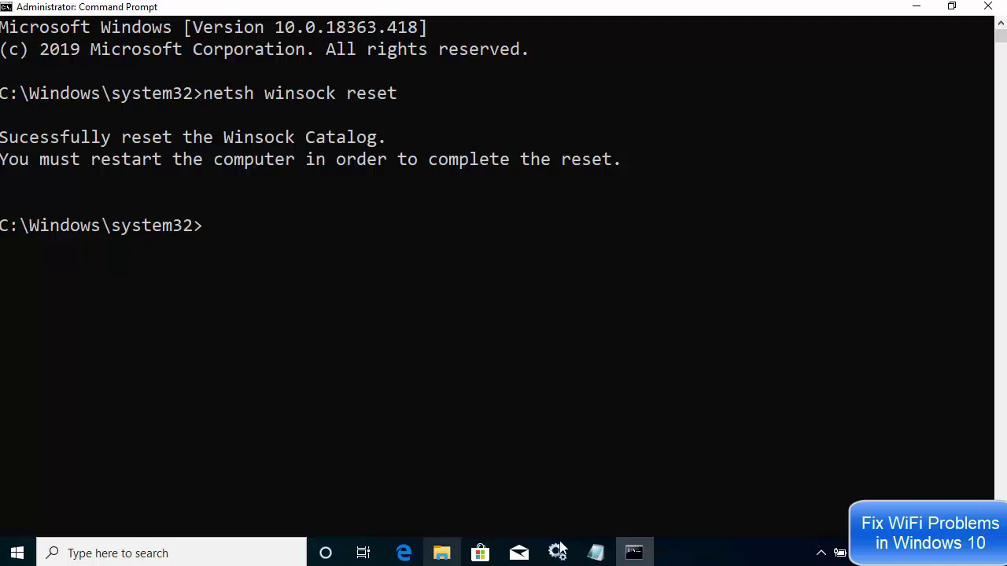
Step: Copy netsh int ip reset from the Notepad note and run it in the administrator Command Prompt
{"action": "left_click", "coordinate": [590, 548]}
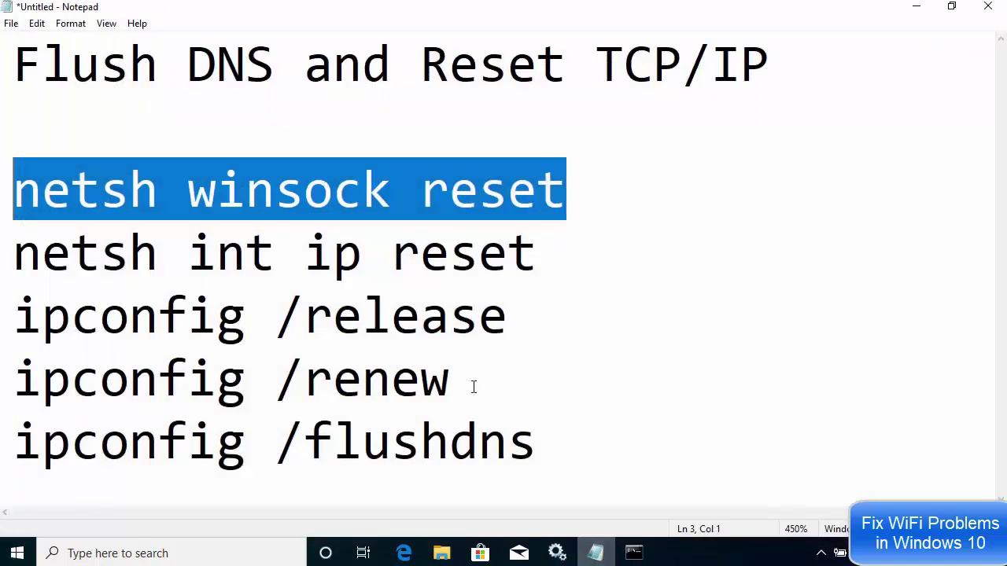
{"action": "left_click", "coordinate": [418, 260]}
{"action": "key", "text": "End"}
{"action": "key", "text": "shift+Left"}
{"action": "key", "text": "shift+Left"}
{"action": "key", "text": "shift+Left"}
{"action": "key", "text": "shift+Left"}
{"action": "key", "text": "shift+Left"}
{"action": "key", "text": "shift+Left"}
{"action": "key", "text": "shift+Left"}
{"action": "key", "text": "shift+Left"}
{"action": "key", "text": "shift+Left"}
{"action": "key", "text": "shift+Left"}
{"action": "key", "text": "shift+Left"}
{"action": "key", "text": "shift+Left"}
{"action": "key", "text": "shift+Left"}
{"action": "key", "text": "shift+Left"}
{"action": "key", "text": "shift+Left"}
{"action": "key", "text": "shift+Left"}
{"action": "key", "text": "shift+Left"}
{"action": "key", "text": "shift+Left"}
{"action": "key", "text": "ctrl+c"}
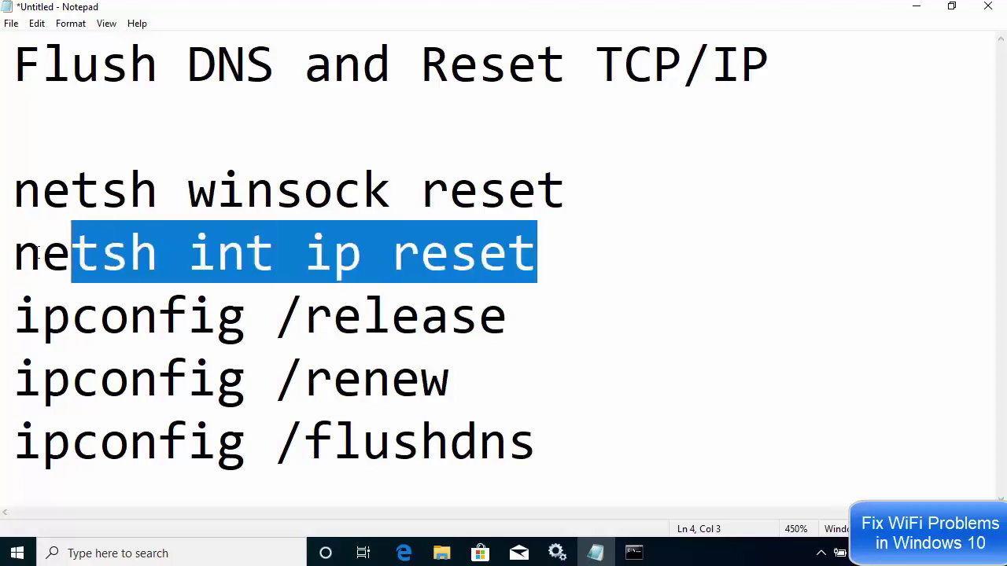
{"action": "left_click", "coordinate": [916, 8]}
{"action": "left_click", "coordinate": [443, 239]}
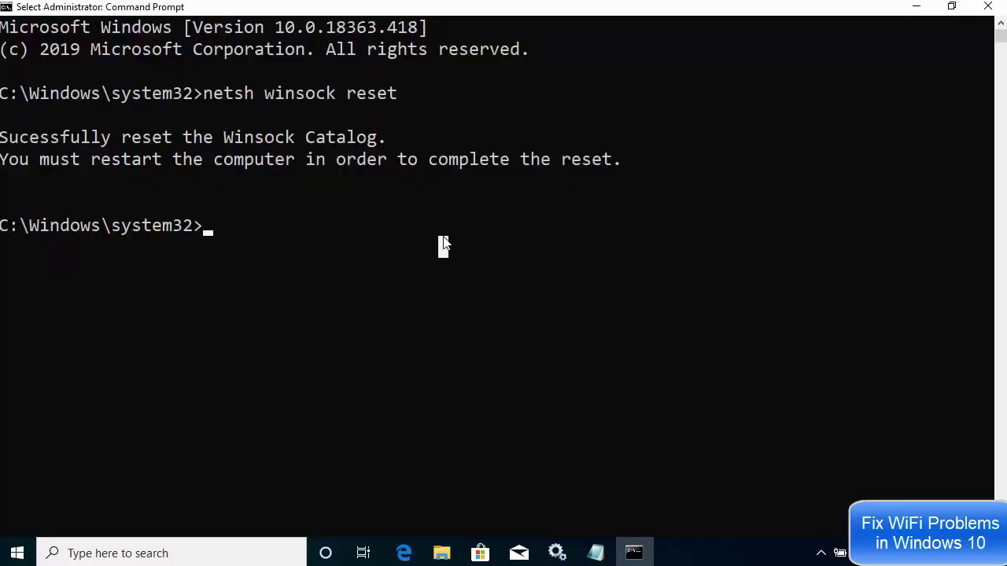
{"action": "left_click", "coordinate": [443, 238]}
{"action": "key", "text": "ctrl+v"}
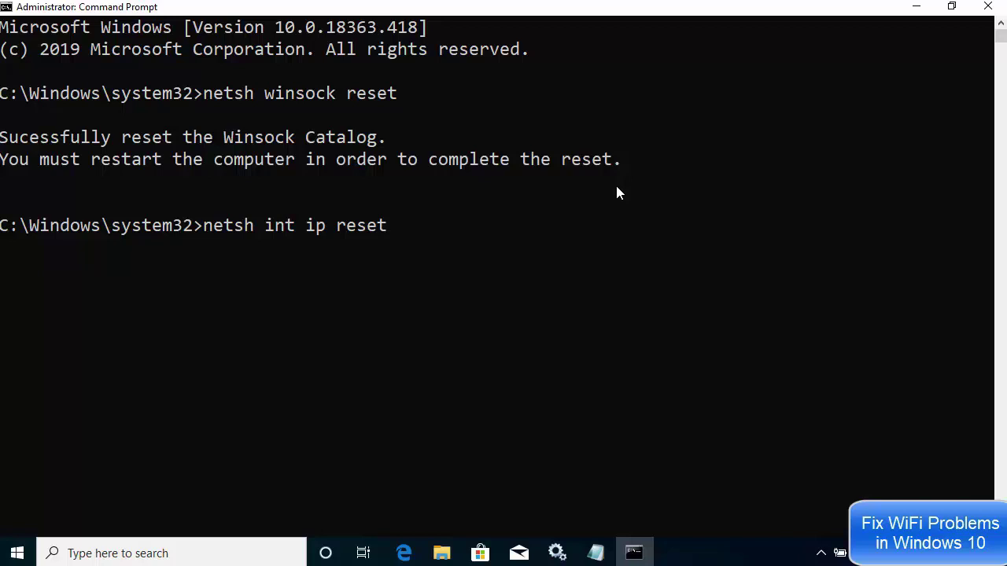
{"action": "key", "text": "Return"}
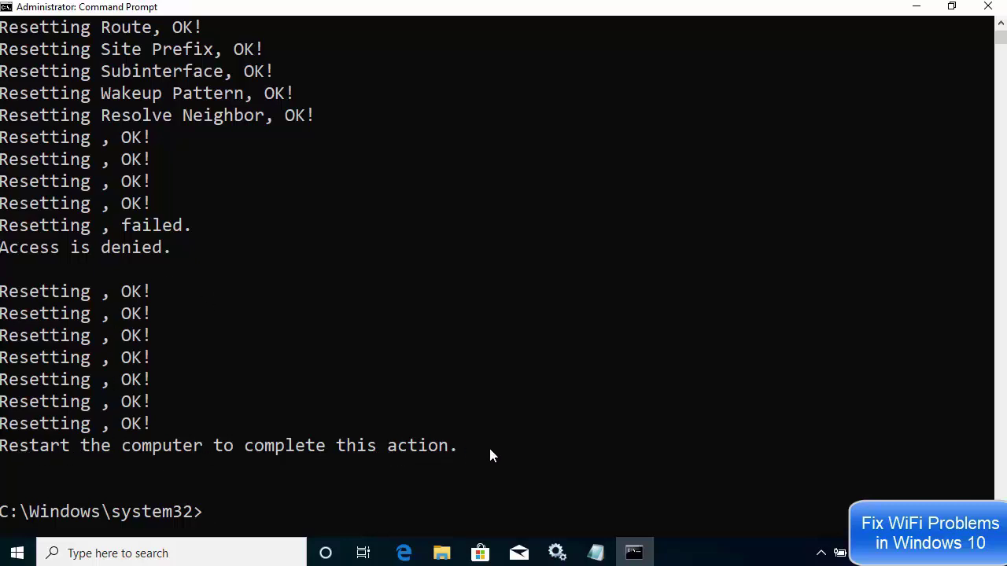
Step: Copy ipconfig /release without trailing space from the Notepad note and run it in Command Prompt
{"action": "left_click", "coordinate": [595, 556]}
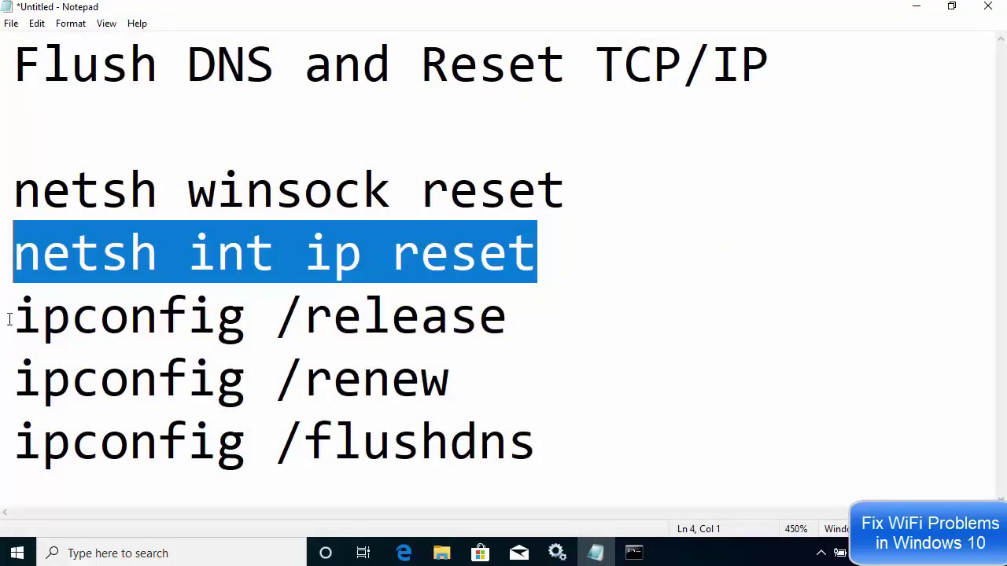
{"action": "left_click_drag", "start_coordinate": [9, 318], "coordinate": [558, 327]}
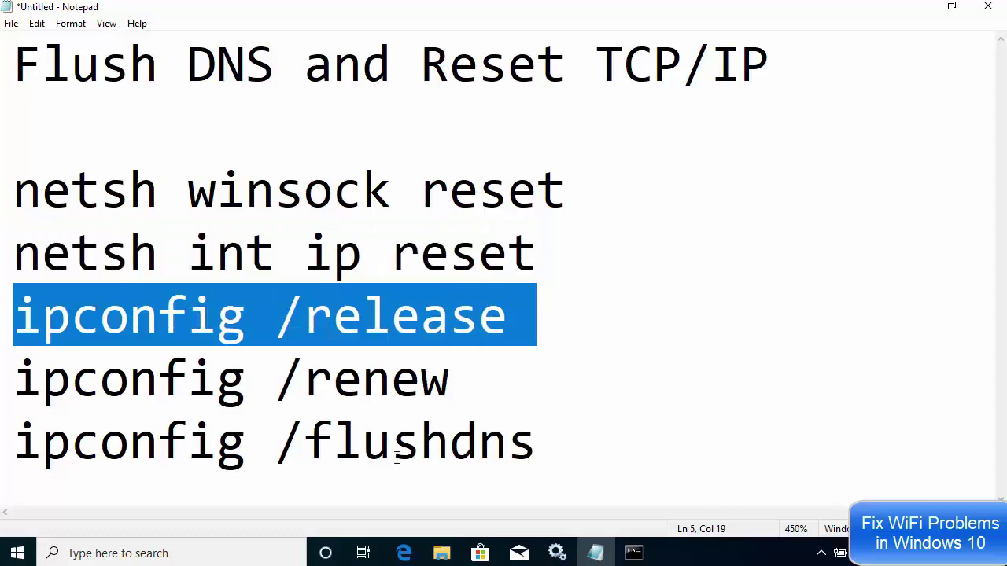
{"action": "left_click", "coordinate": [917, 8]}
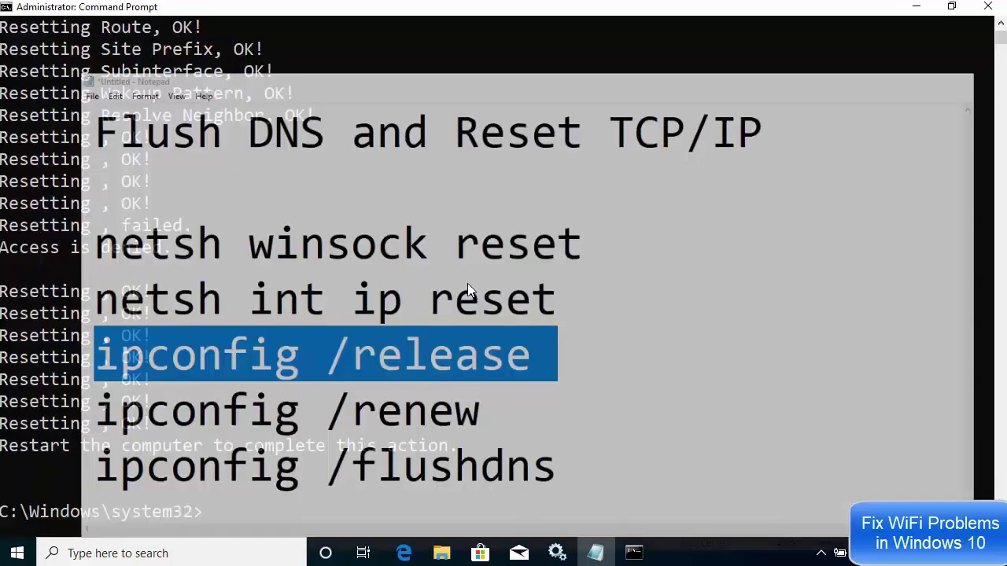
{"action": "key", "text": "alt+Tab"}
{"action": "left_click", "coordinate": [504, 311]}
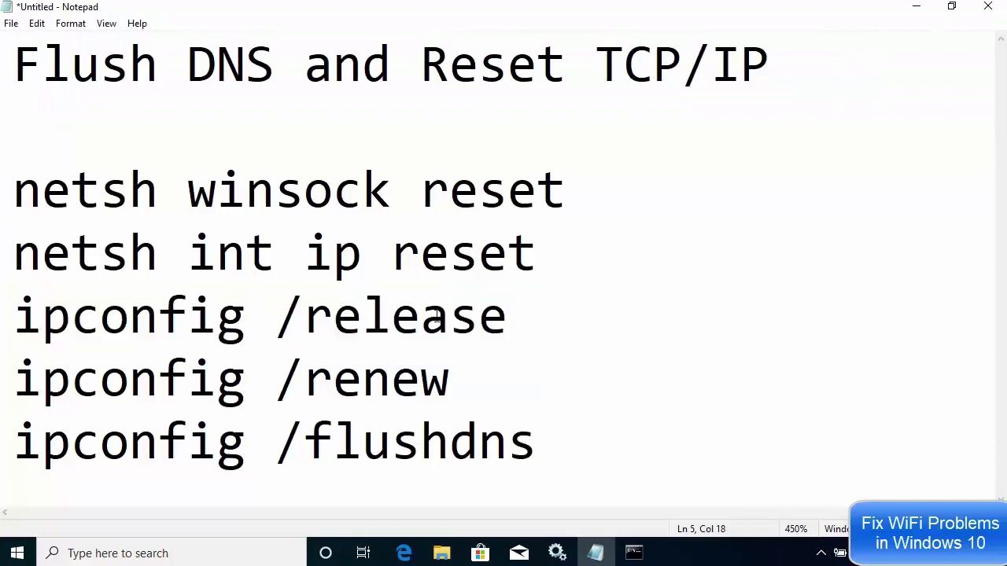
{"action": "left_click_drag", "start_coordinate": [508, 314], "coordinate": [3, 314]}
{"action": "key", "text": "ctrl+c"}
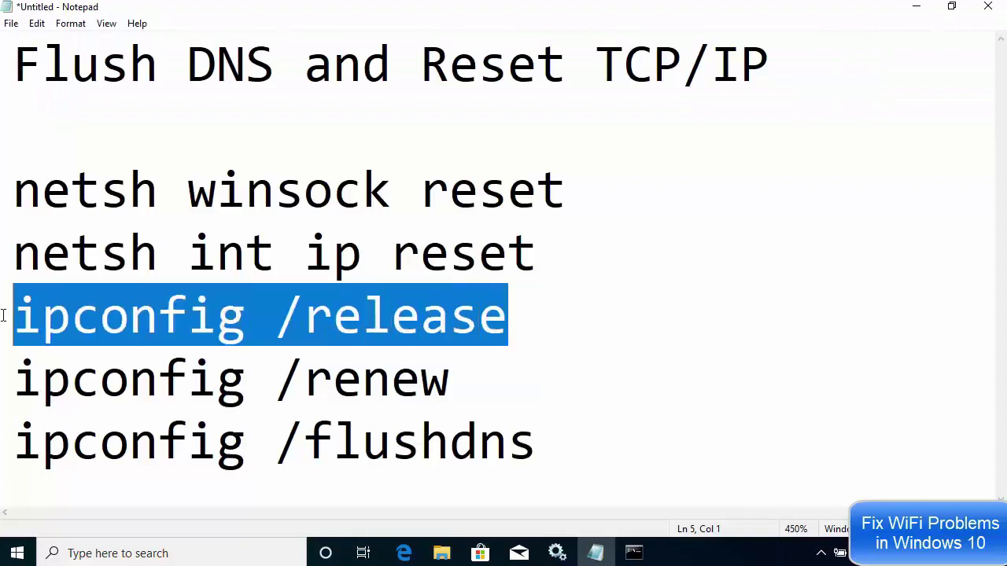
{"action": "left_click", "coordinate": [916, 10]}
{"action": "left_click", "coordinate": [465, 194]}
{"action": "right_click", "coordinate": [465, 196]}
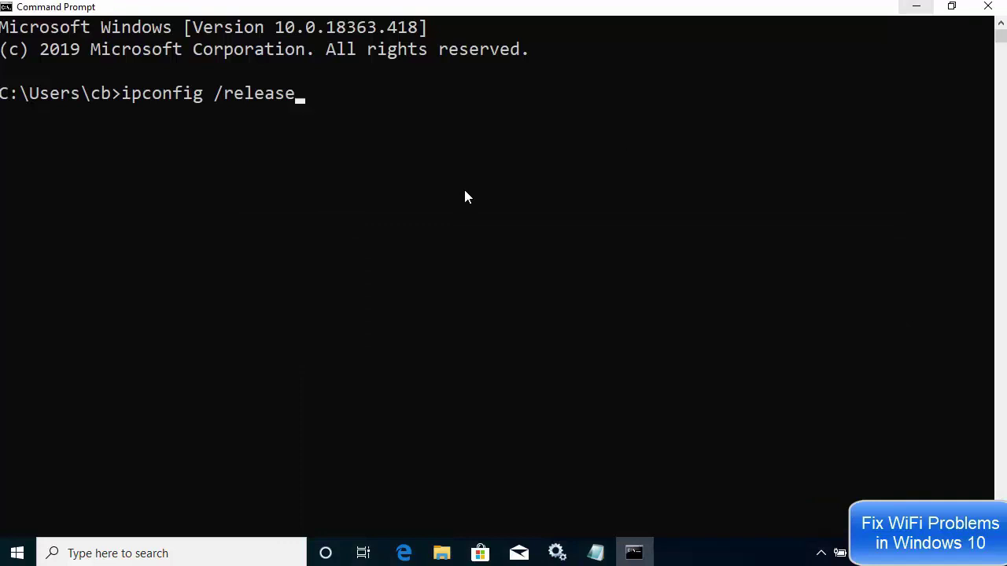
{"action": "key", "text": "Return"}
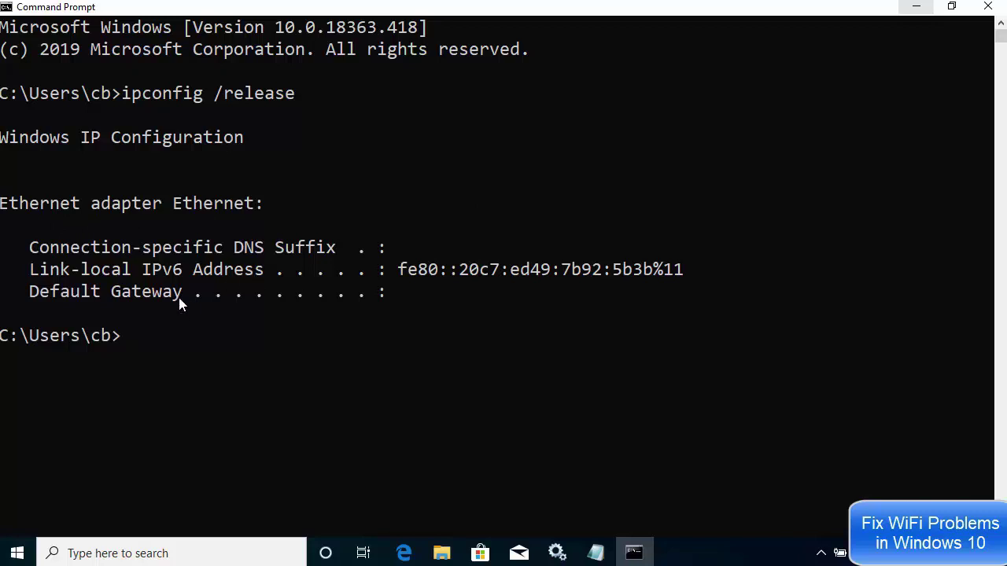
Step: Copy ipconfig /renew from the Notepad note and run it in Command Prompt
{"action": "left_click", "coordinate": [597, 559]}
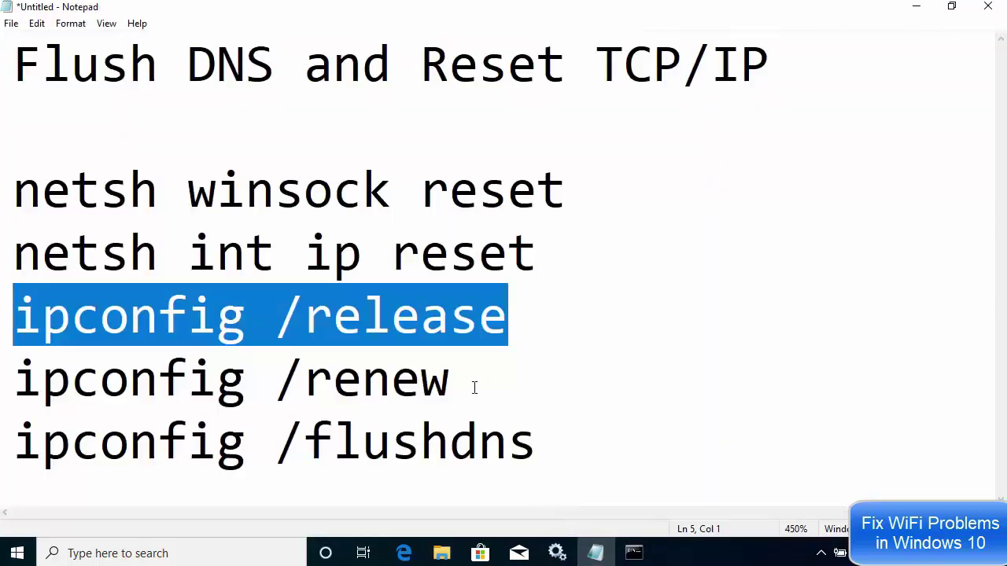
{"action": "left_click", "coordinate": [456, 385]}
{"action": "left_click_drag", "start_coordinate": [457, 384], "coordinate": [11, 384]}
{"action": "key", "text": "ctrl+c"}
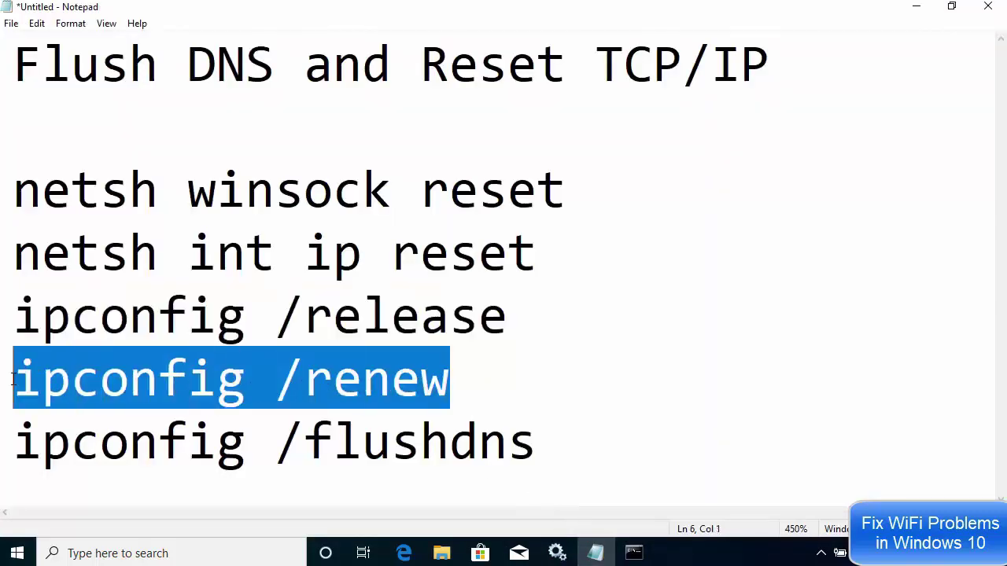
{"action": "left_click", "coordinate": [916, 7]}
{"action": "left_click", "coordinate": [532, 185]}
{"action": "right_click", "coordinate": [532, 187]}
{"action": "key", "text": "Return"}
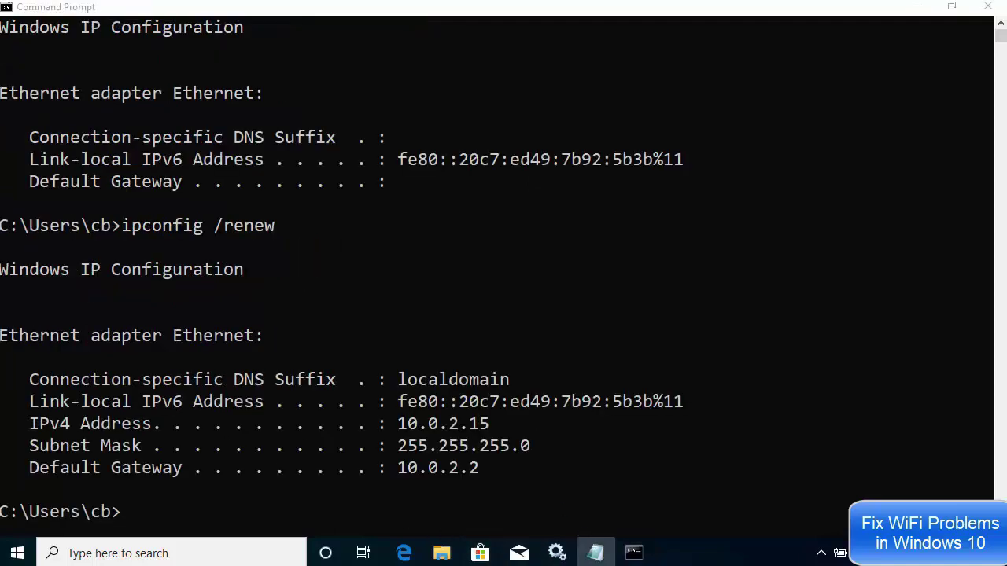
Step: Copy ipconfig /flushdns from the Notepad note and run it in Command Prompt
{"action": "left_click", "coordinate": [596, 553]}
{"action": "left_click_drag", "start_coordinate": [536, 448], "coordinate": [28, 452]}
{"action": "key", "text": "ctrl+c"}
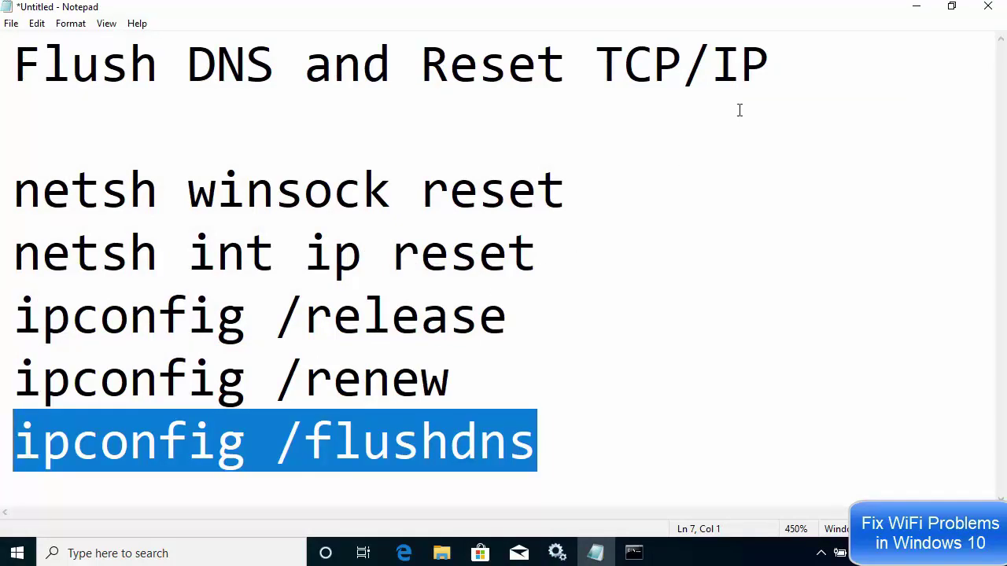
{"action": "left_click", "coordinate": [911, 10]}
{"action": "left_click", "coordinate": [658, 205]}
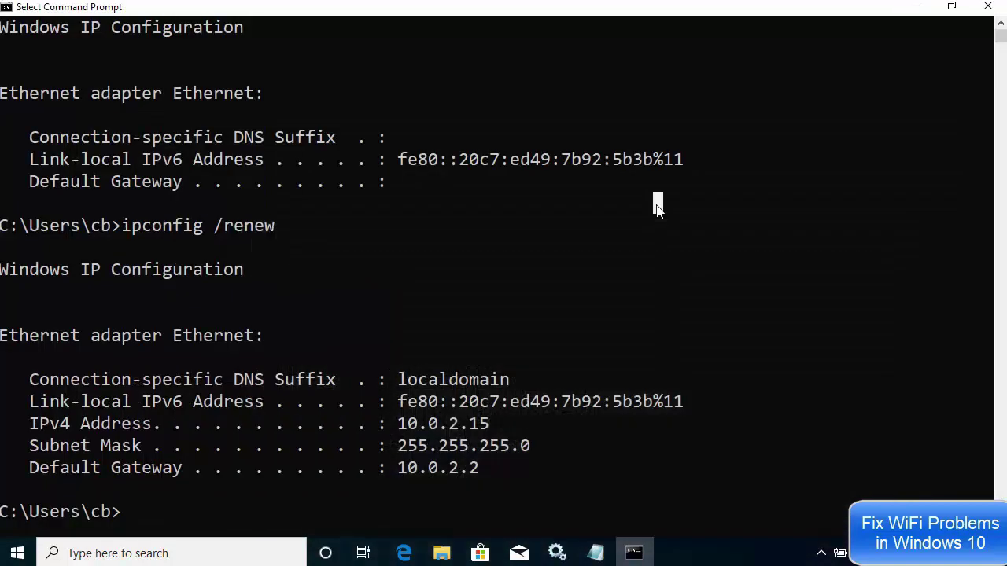
{"action": "key", "text": "ctrl+v"}
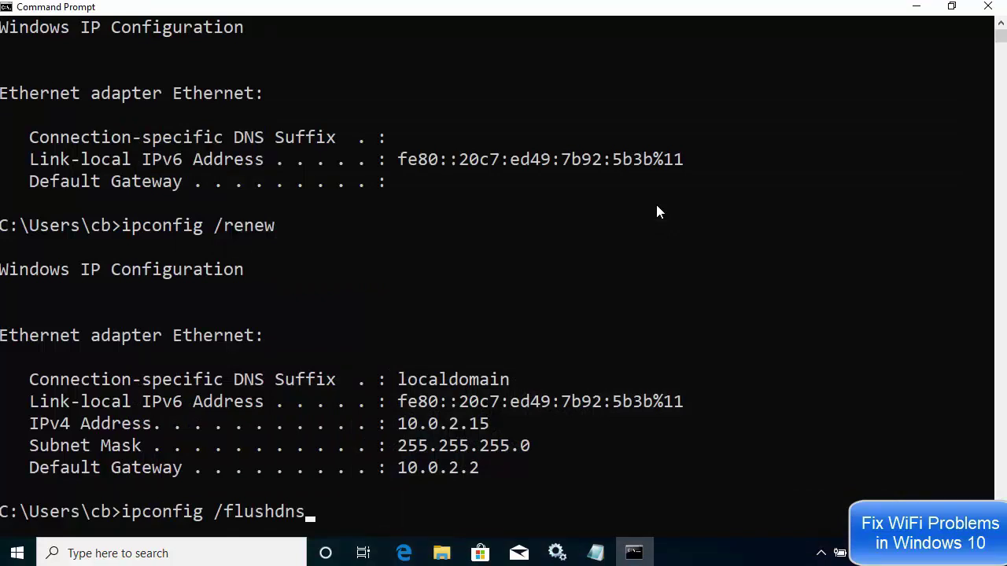
{"action": "key", "text": "Return"}
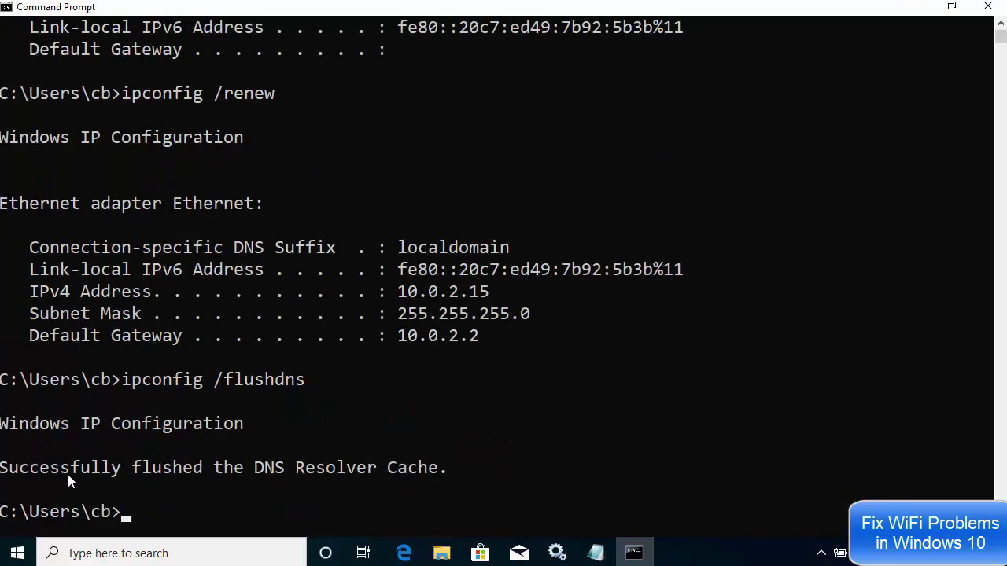